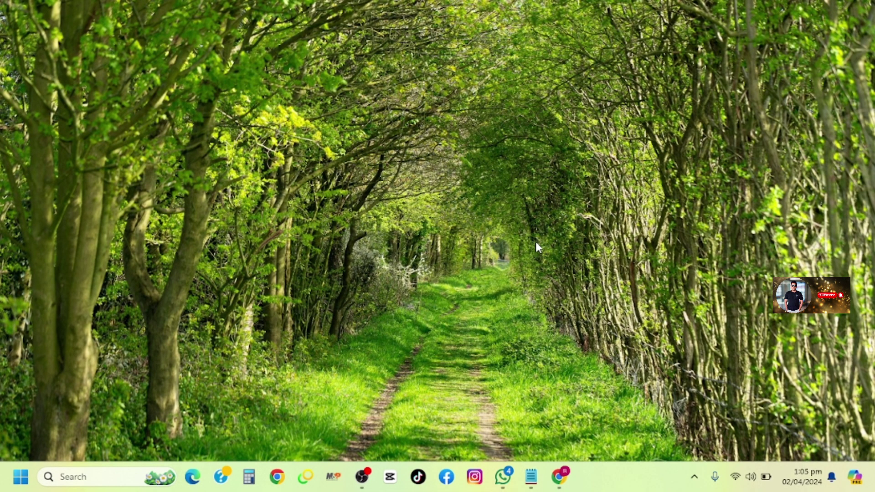
# Bring up the Chrome window with Amazon.com and show the Account & Lists sign-in flyout
pyautogui.click(561, 483)
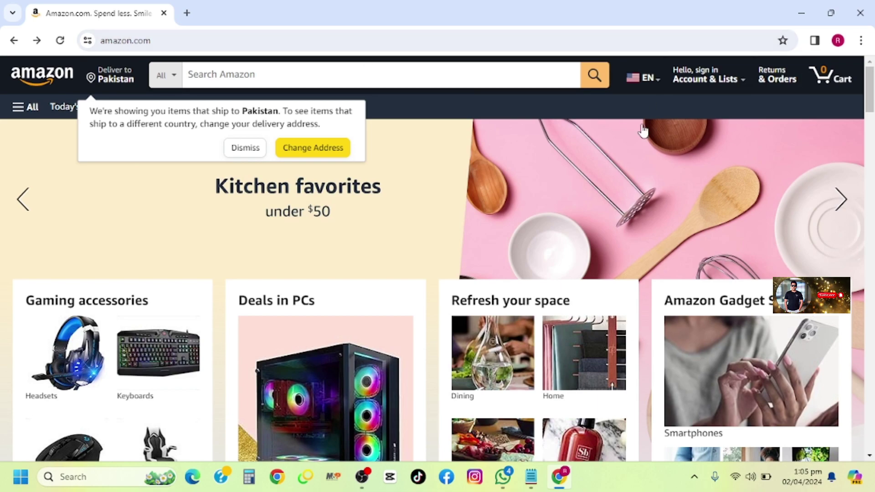
pyautogui.moveTo(722, 82)
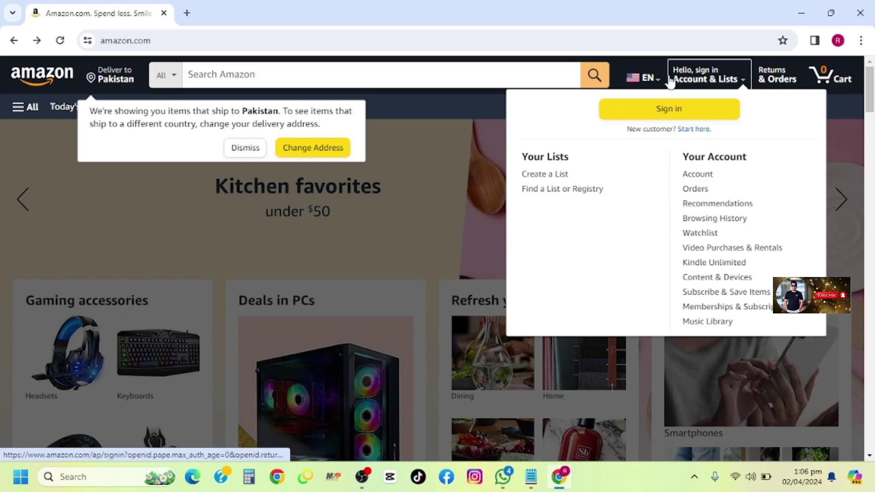
# Start creating a new Amazon customer account from the 'Start here.' link
pyautogui.click(694, 131)
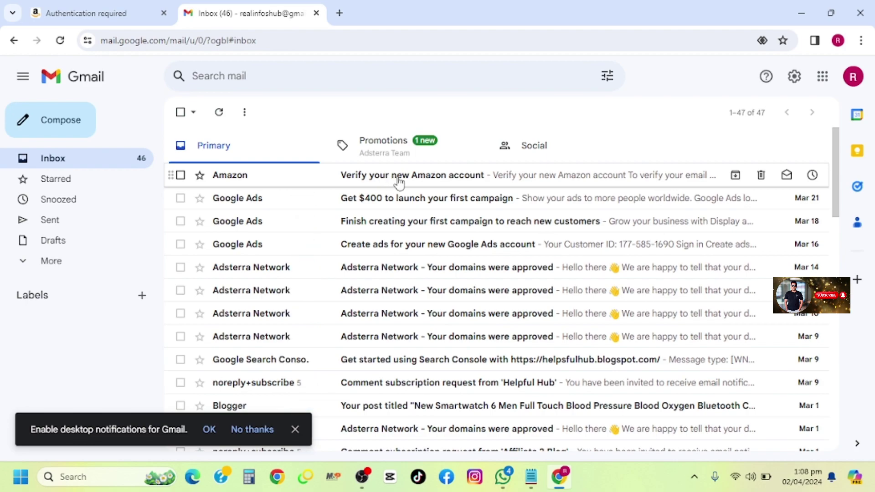
# Open Amazon's verification email in Gmail, copy the one-time password, and return to the OTP field
pyautogui.click(400, 181)
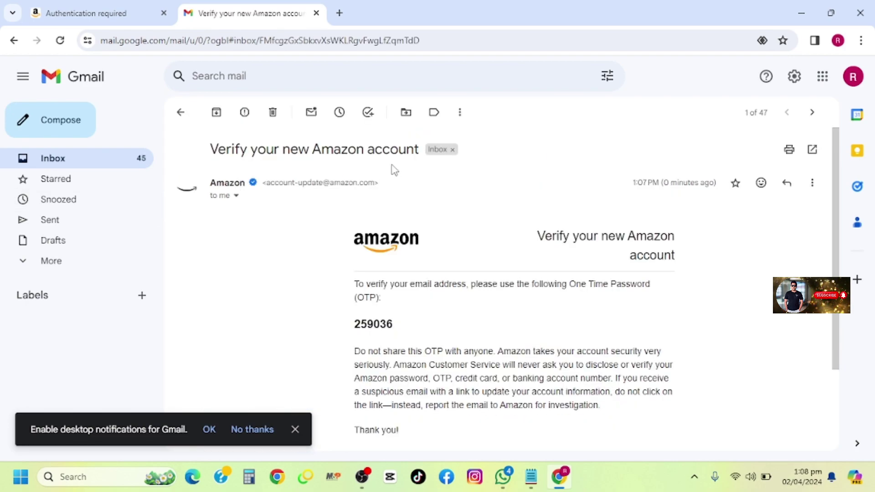
pyautogui.scroll(-2, 434, 275)
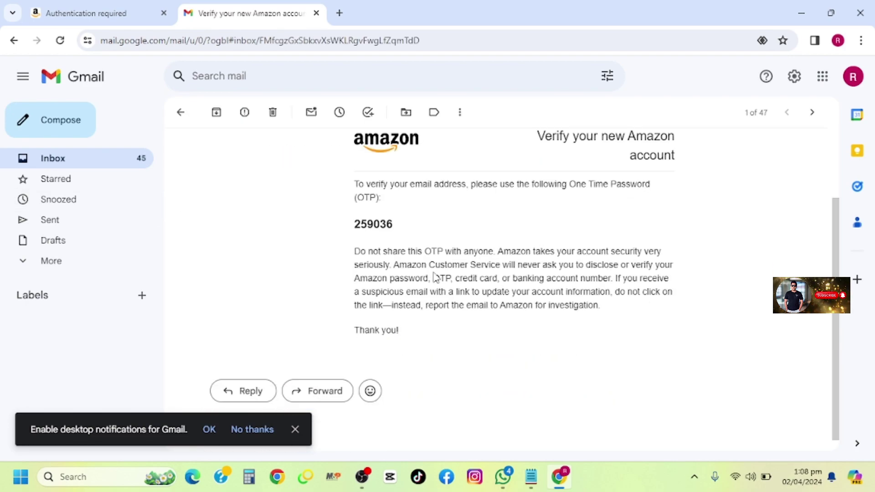
pyautogui.doubleClick(374, 219)
pyautogui.hotkey('ctrl', 'c')
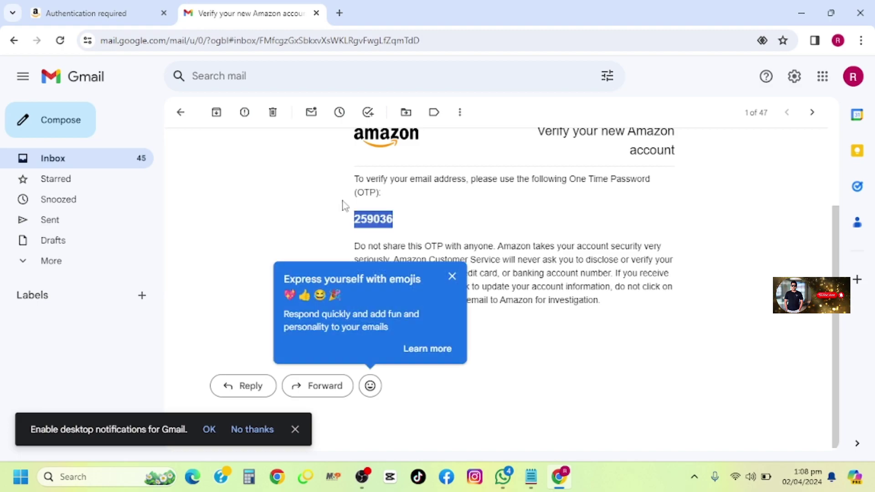
pyautogui.click(75, 10)
pyautogui.click(353, 222)
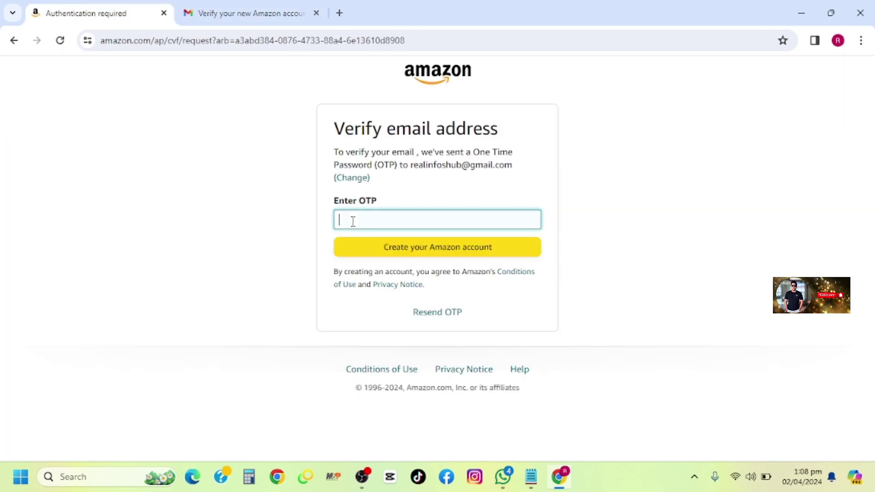
# Paste the one-time password and create the Amazon account, then start a new tab
pyautogui.hotkey('ctrl', 'v')
pyautogui.click(424, 250)
pyautogui.click(424, 249)
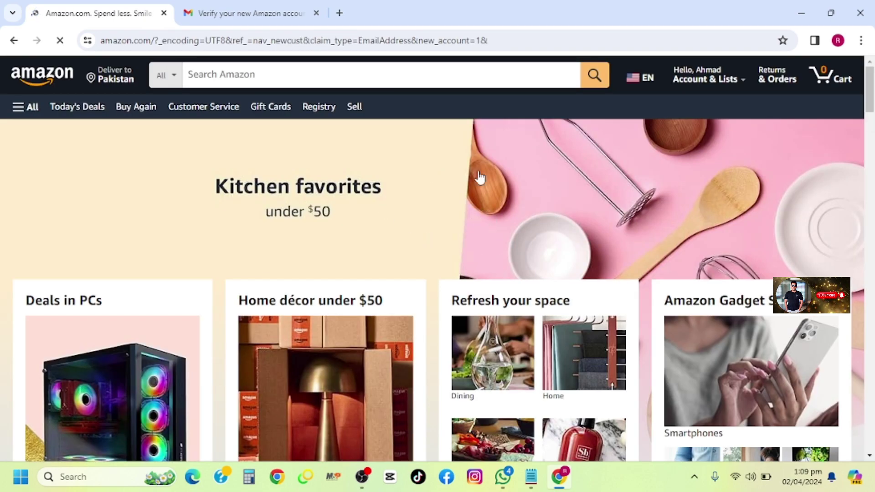
pyautogui.moveTo(686, 80)
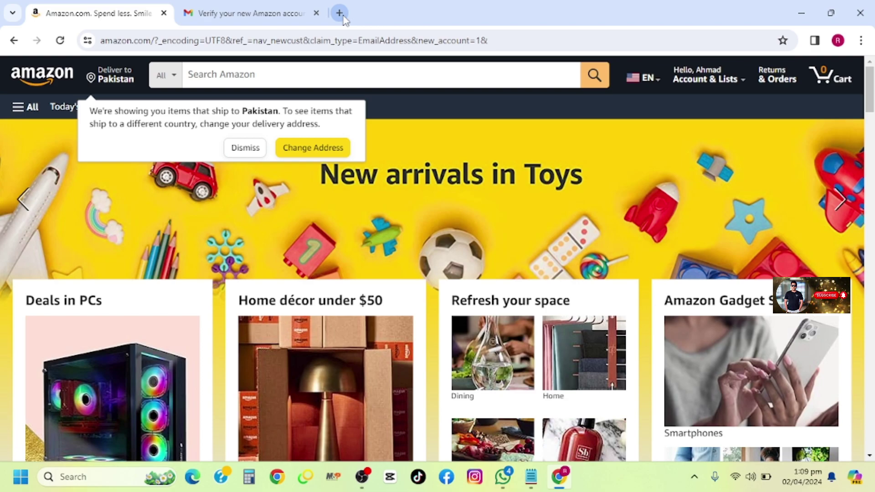
pyautogui.click(339, 13)
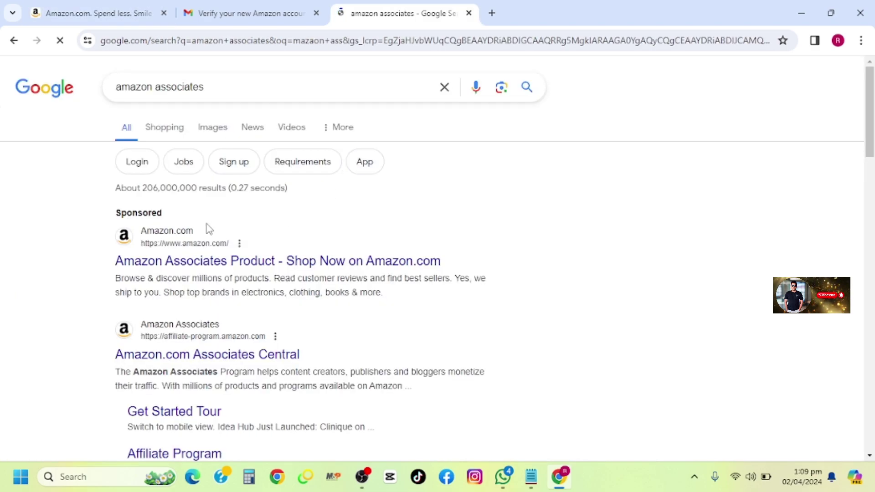
# Scroll the Google results for 'amazon associates' and open the Amazon.com Associates Central site
pyautogui.scroll(-2, 223, 274)
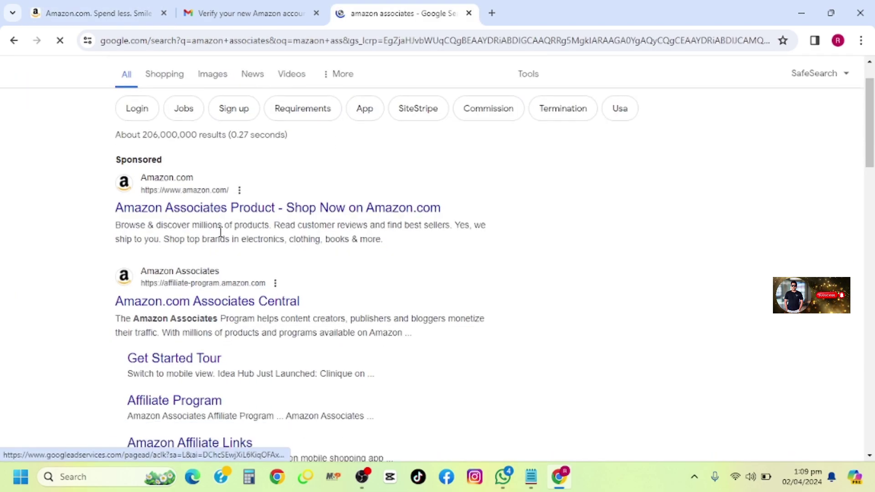
pyautogui.scroll(3, 196, 113)
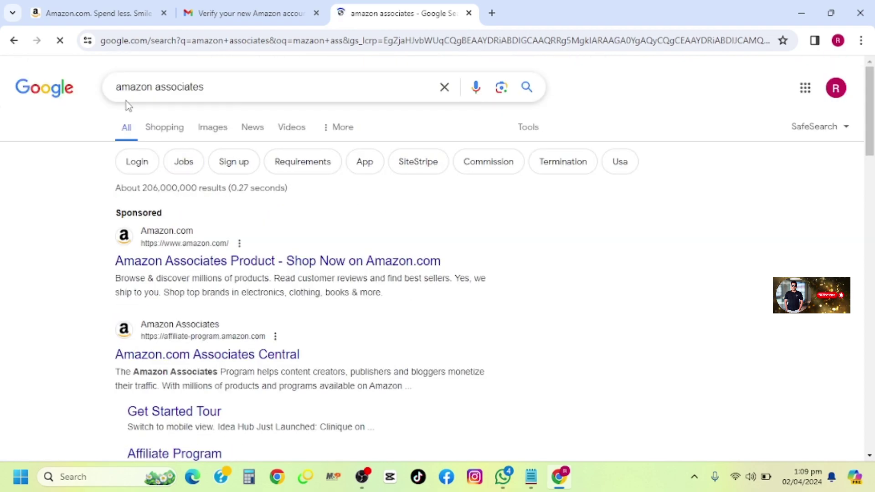
pyautogui.scroll(-5, 199, 110)
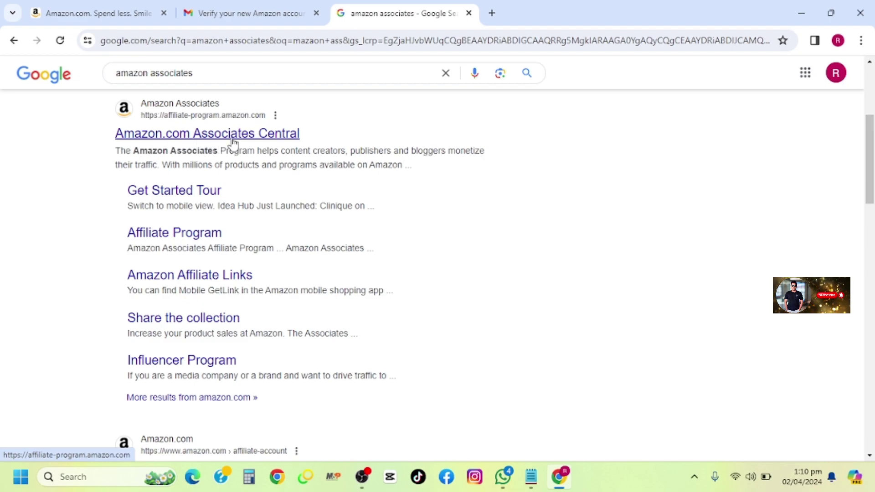
pyautogui.click(289, 142)
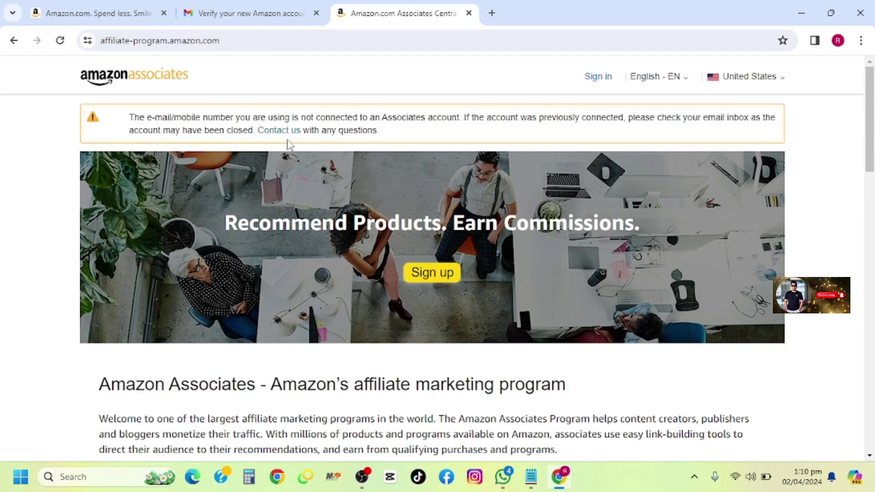
# Scroll through the Associates Central landing page and back up to the top
pyautogui.scroll(-2, 463, 254)
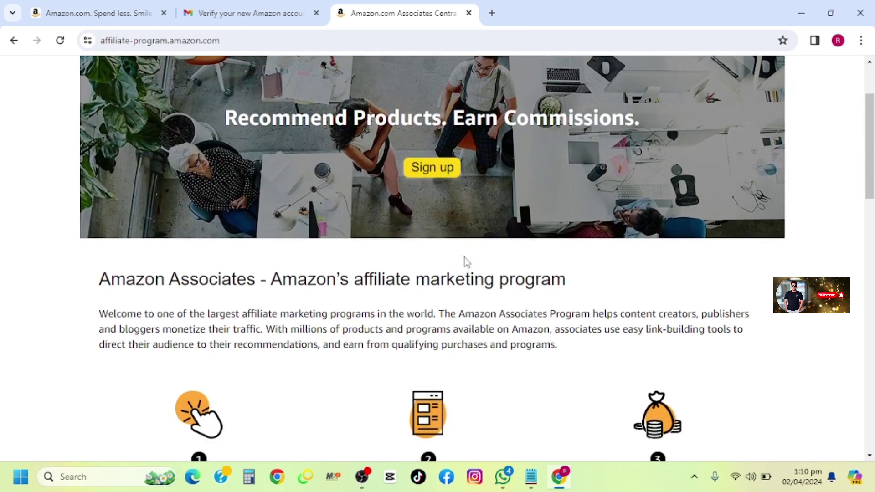
pyautogui.scroll(-15, 477, 260)
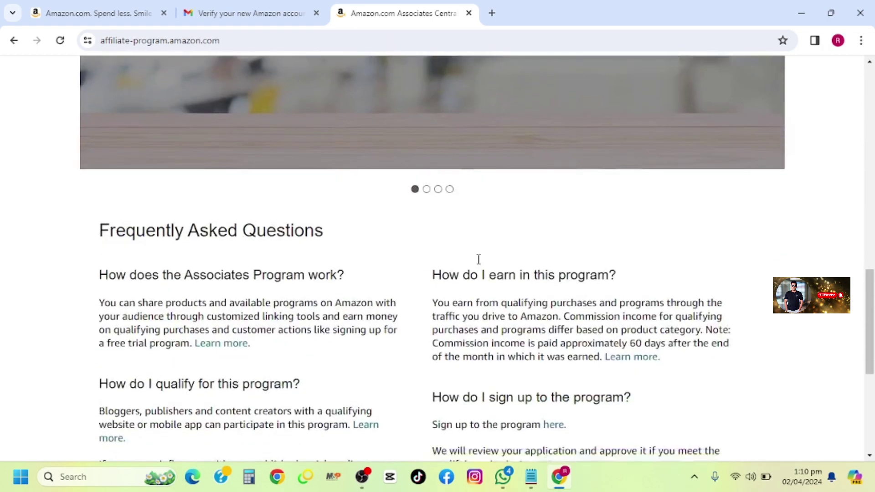
pyautogui.scroll(-5, 477, 258)
pyautogui.scroll(20, 477, 257)
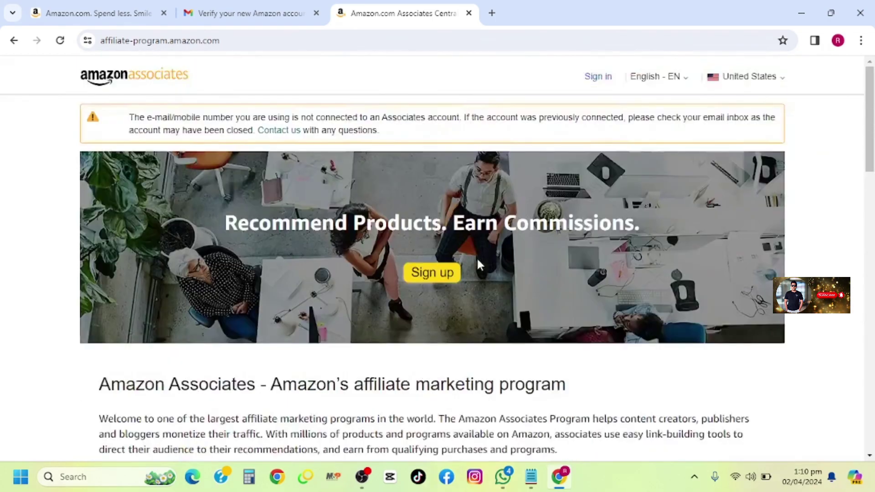
# Sign up for Associates and enter the payee's name in the Account Information form
pyautogui.click(431, 278)
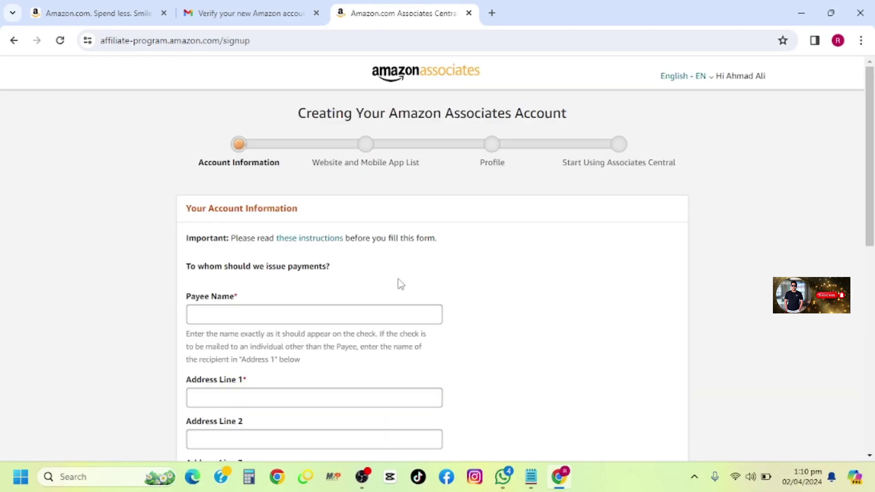
pyautogui.scroll(-1, 360, 233)
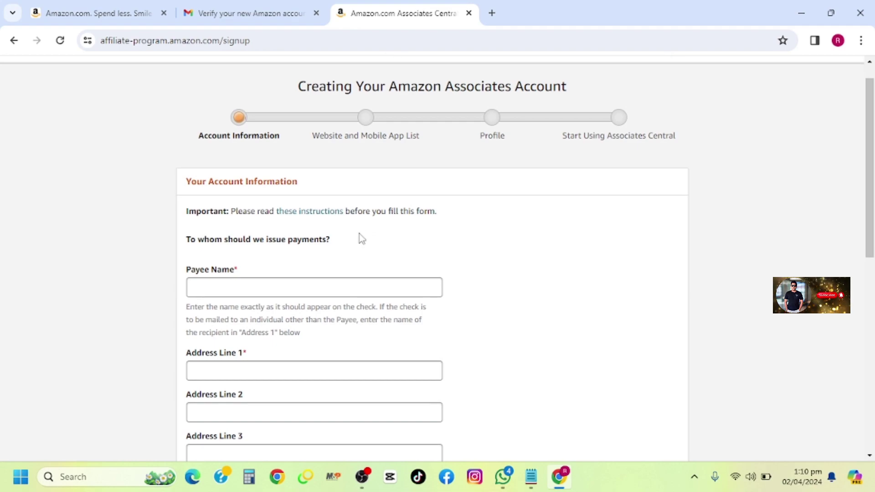
pyautogui.scroll(-2, 234, 166)
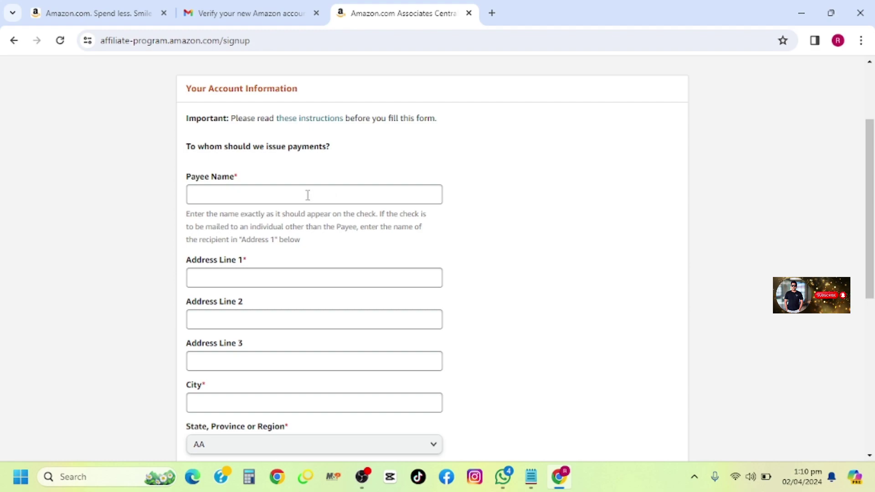
pyautogui.click(278, 192)
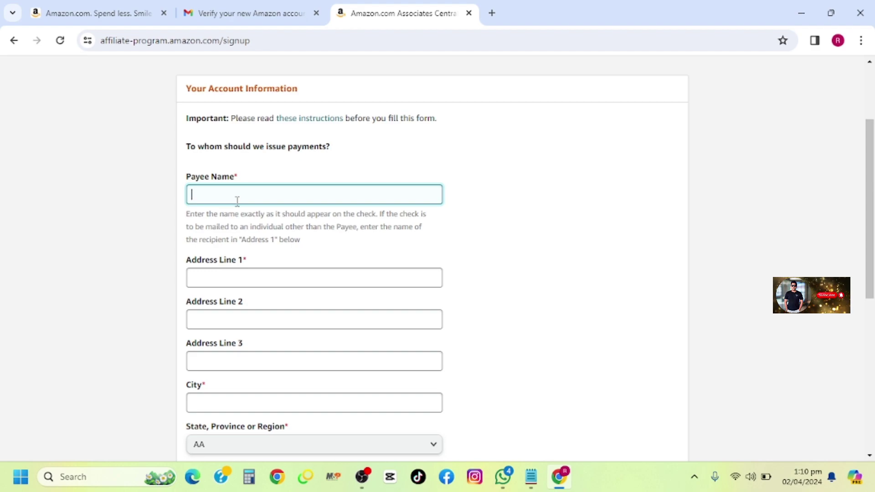
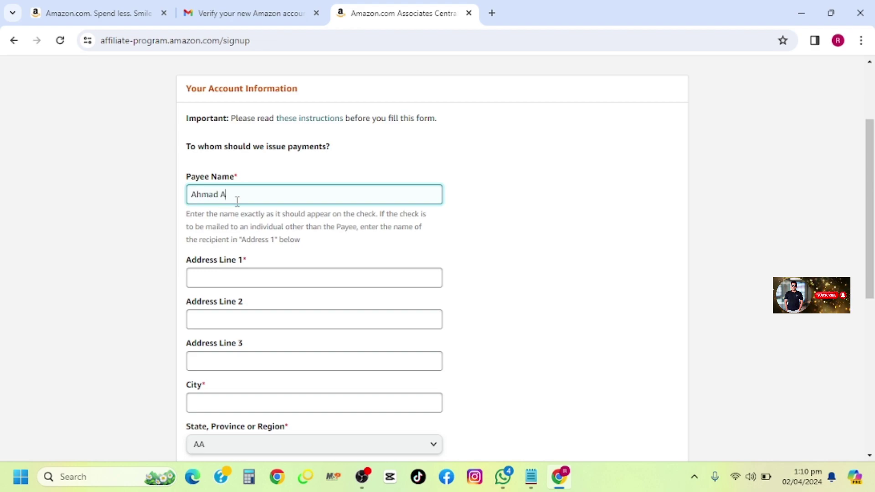
pyautogui.click(256, 276)
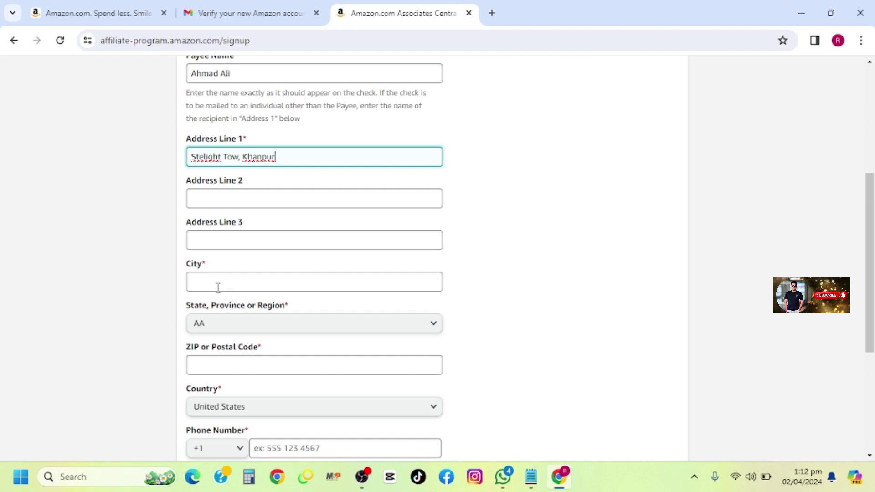
pyautogui.scroll(-2, 254, 373)
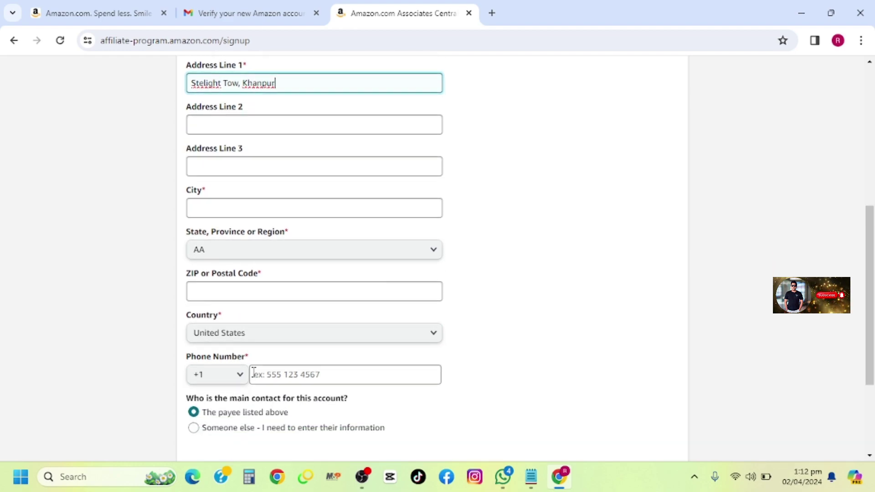
# Select Pakistan as the payee address country
pyautogui.click(229, 336)
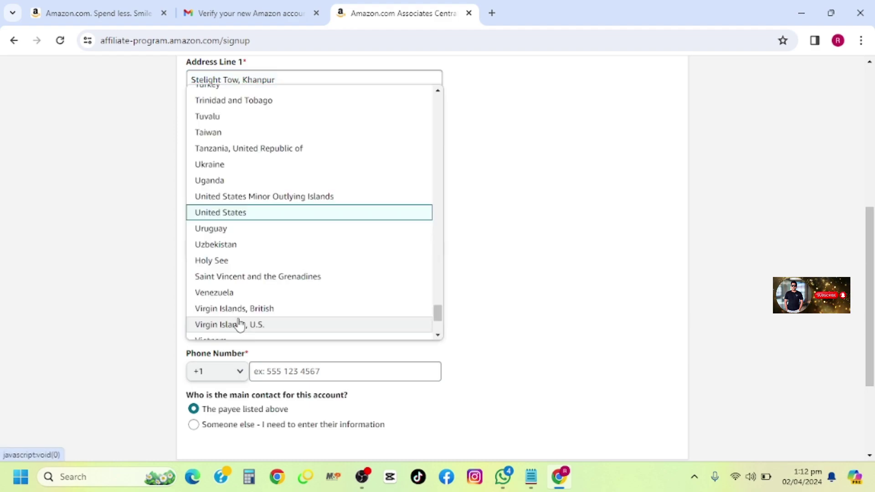
pyautogui.press('p')
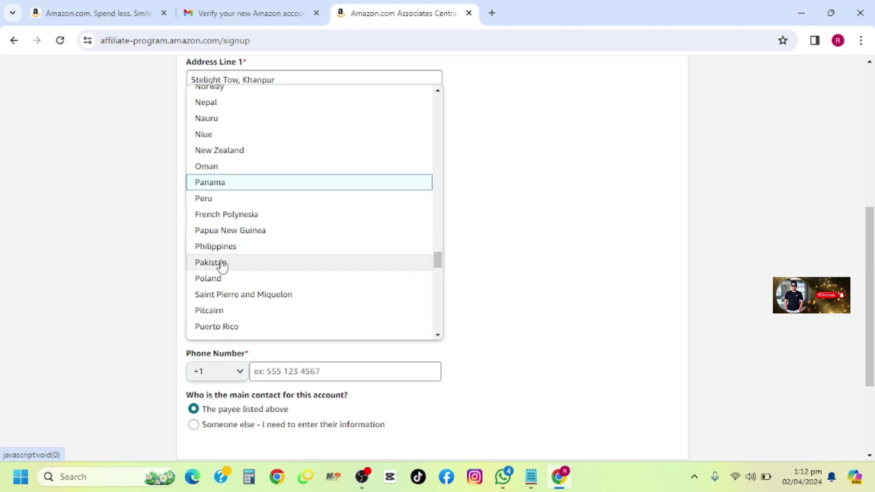
pyautogui.click(219, 263)
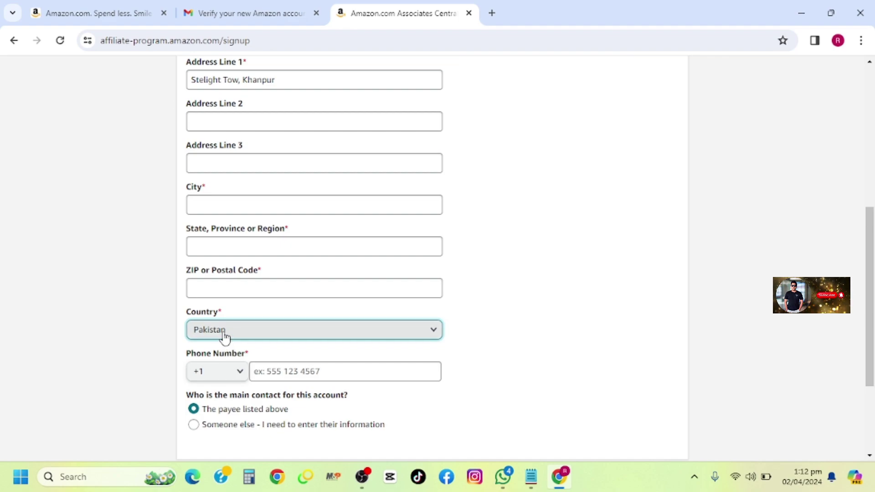
# Enter the payee's city, state or province, and ZIP code
pyautogui.click(204, 204)
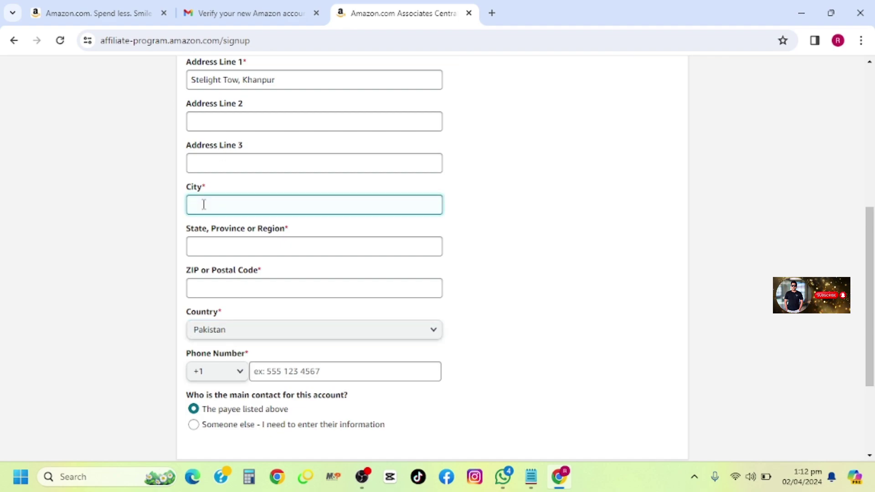
pyautogui.write('Khanpur')
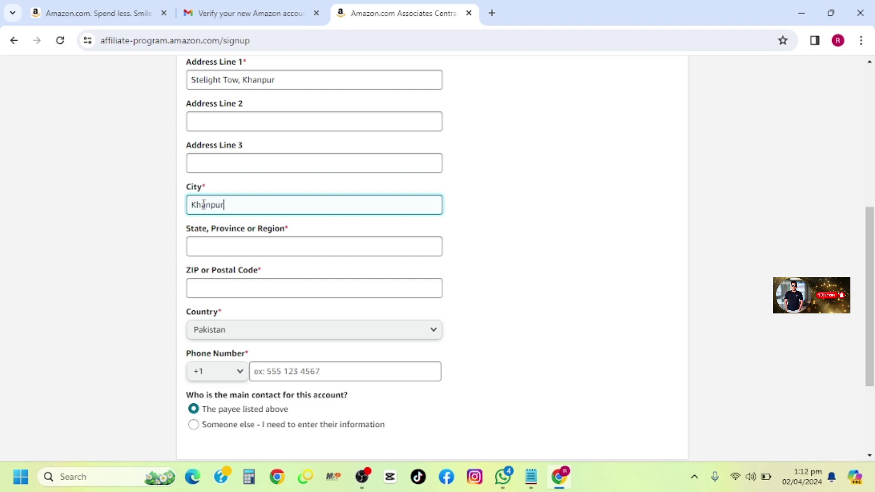
pyautogui.click(238, 248)
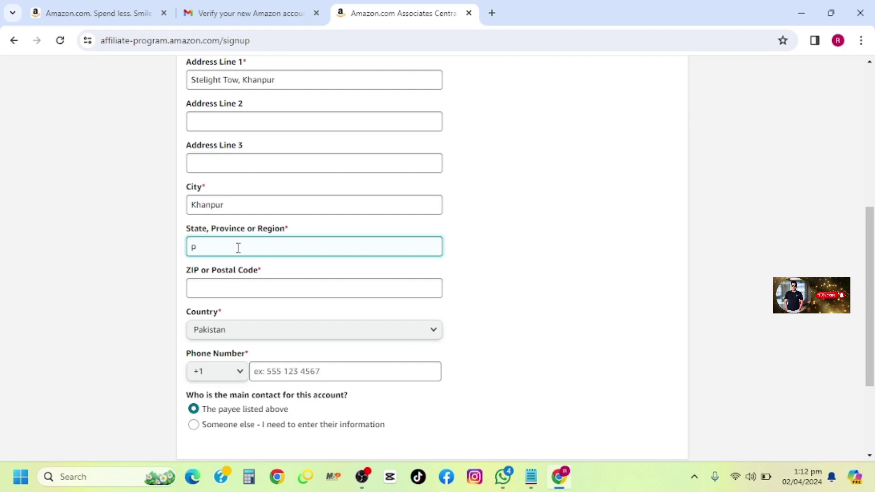
pyautogui.write('Punj')
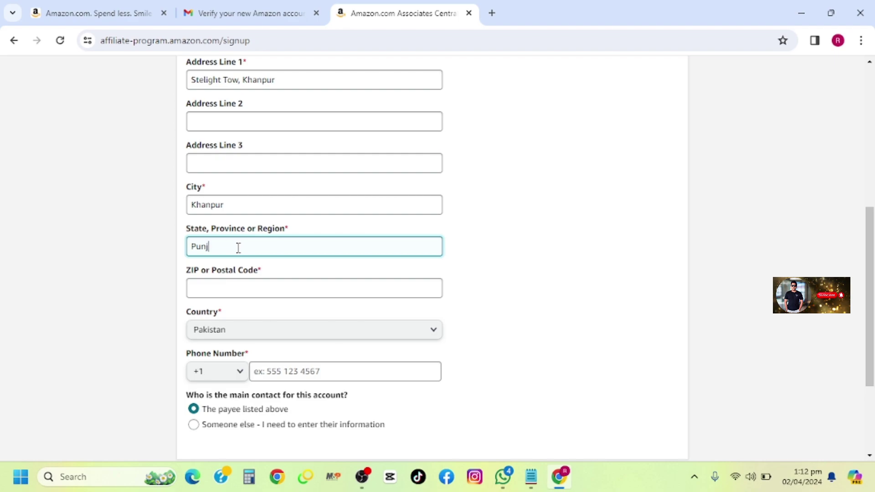
pyautogui.write('ab')
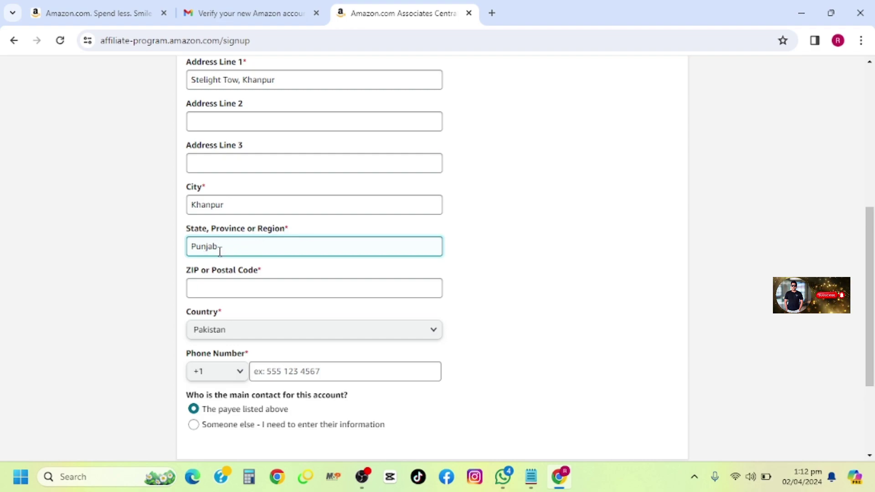
pyautogui.click(202, 292)
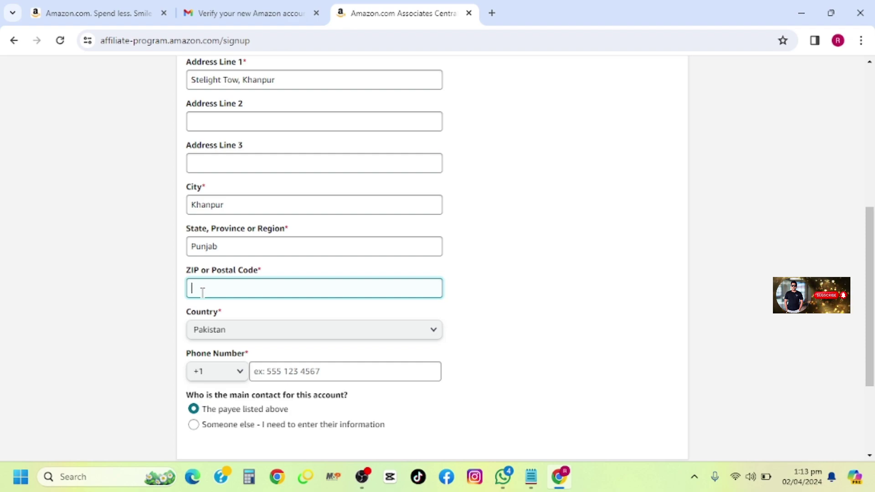
pyautogui.write('4100')
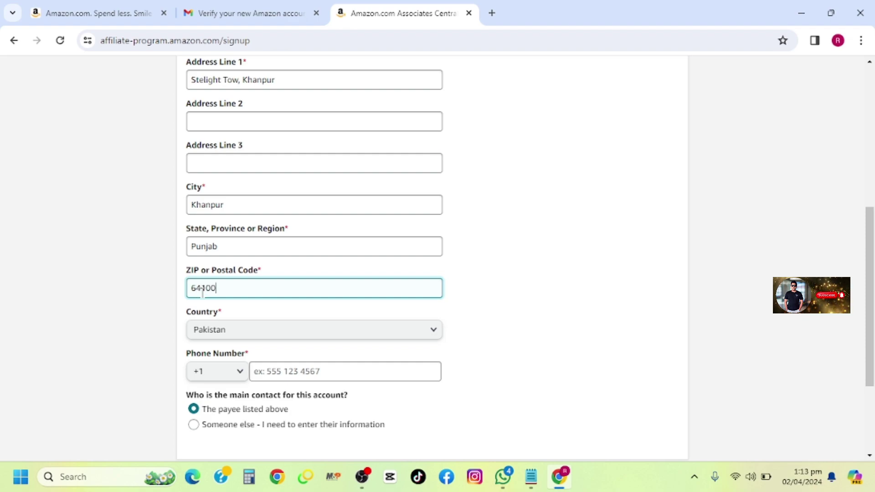
pyautogui.scroll(-2, 282, 330)
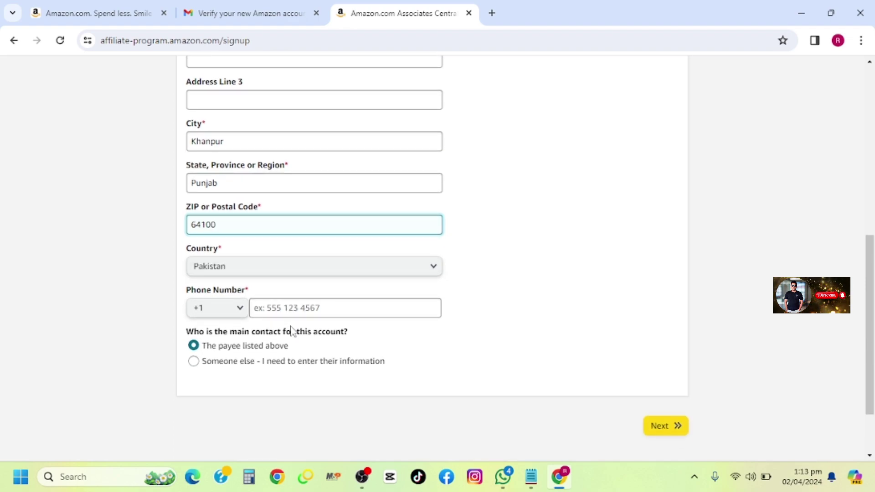
pyautogui.click(234, 315)
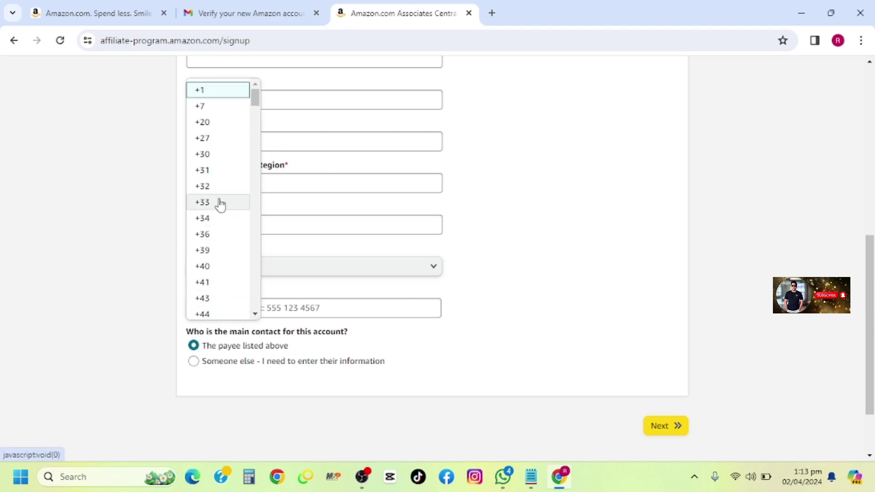
# Set the phone country code to +92
pyautogui.scroll(-9, 220, 205)
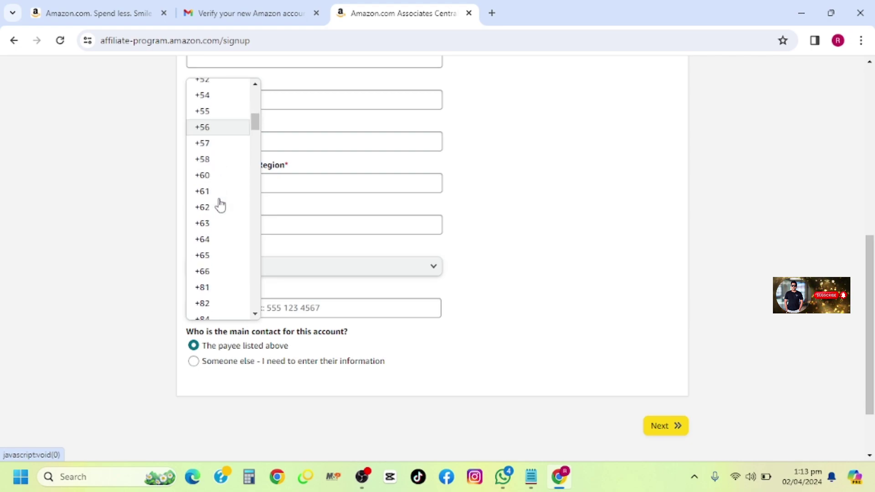
pyautogui.scroll(-3, 220, 205)
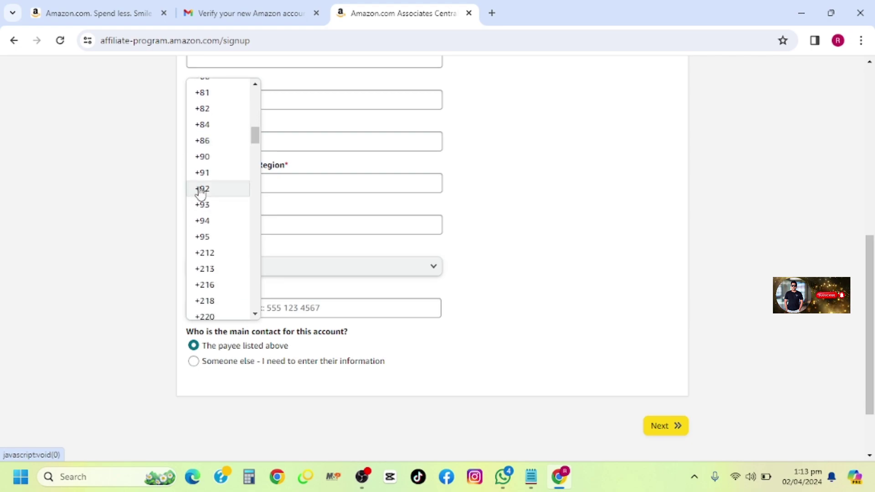
pyautogui.click(200, 188)
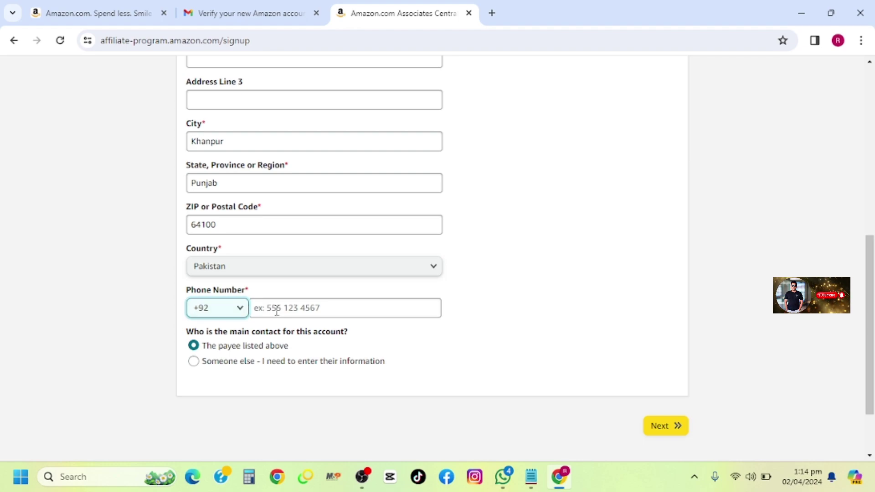
# Enter the payee's phone number and submit the account information
pyautogui.scroll(2, 279, 185)
pyautogui.scroll(-4, 278, 189)
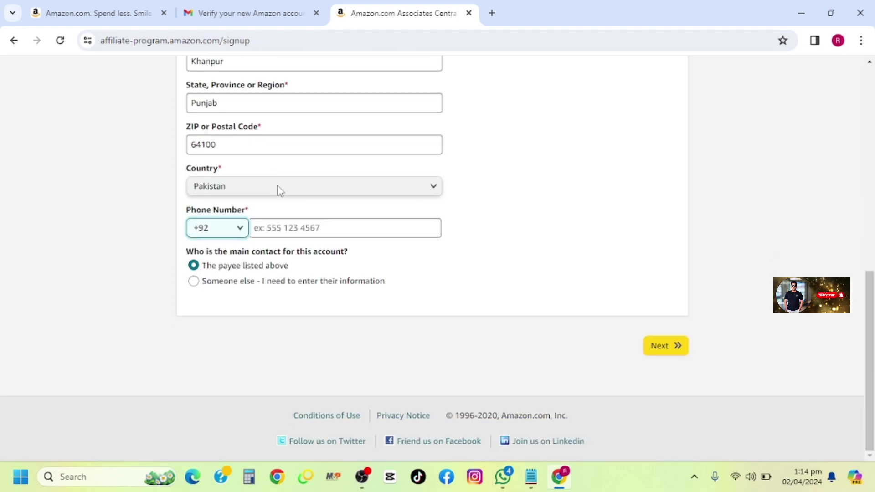
pyautogui.click(278, 229)
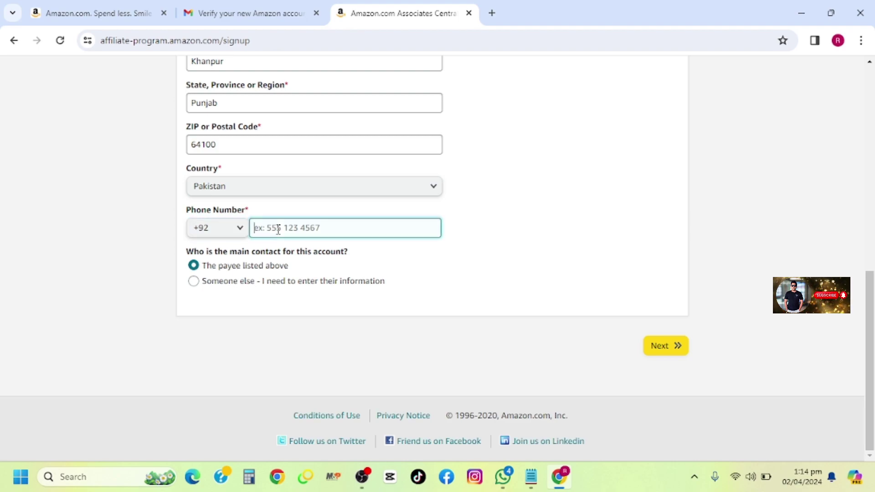
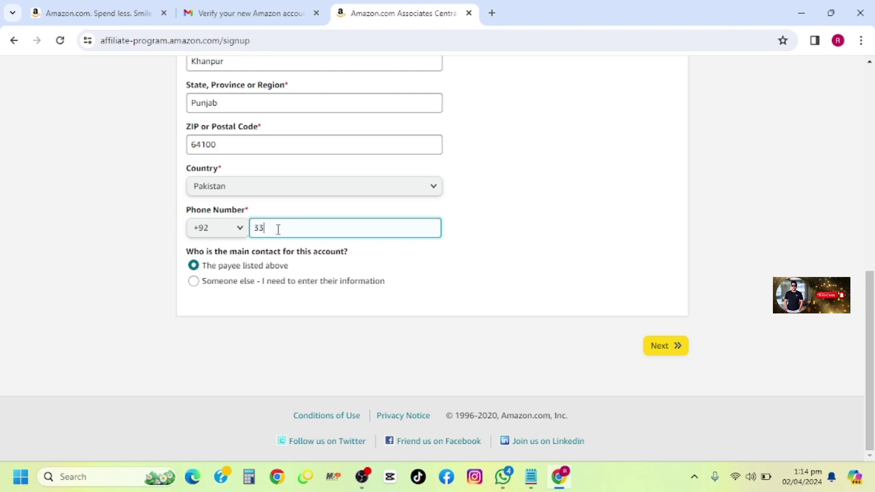
pyautogui.click(668, 345)
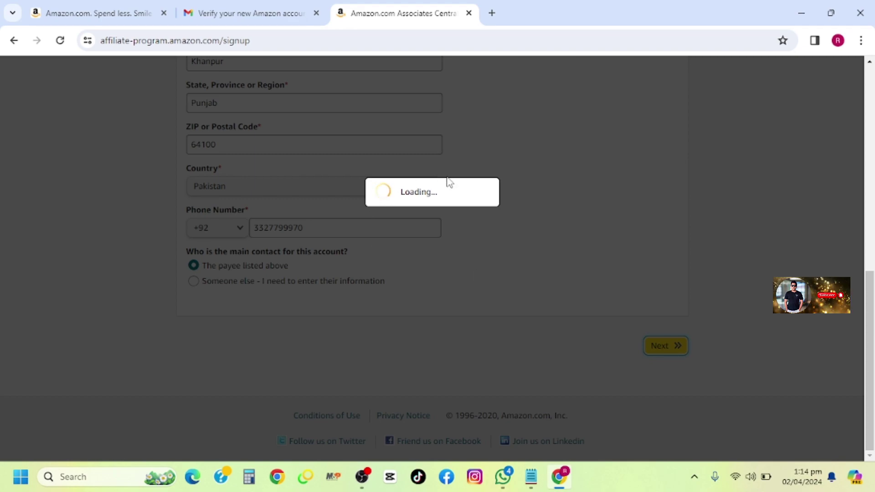
pyautogui.scroll(-2, 323, 187)
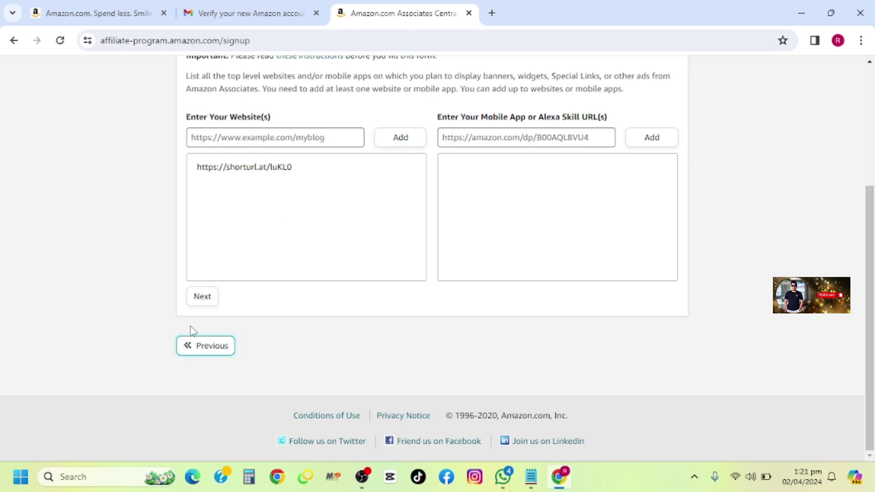
# Accept the website list, answer No to the children-under-13 question, and confirm
pyautogui.click(202, 297)
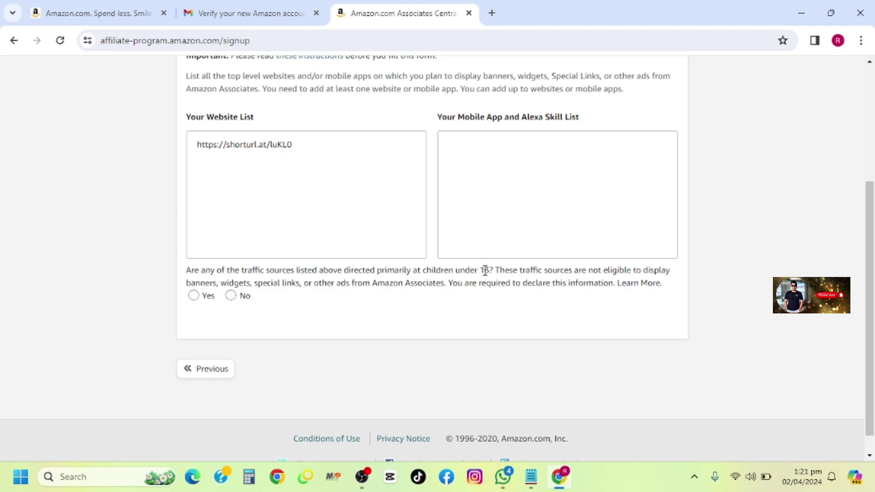
pyautogui.click(231, 296)
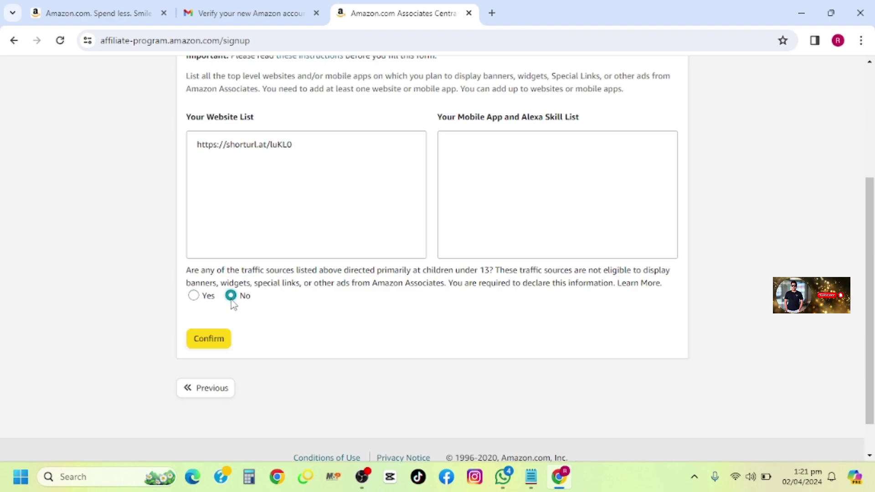
pyautogui.click(210, 348)
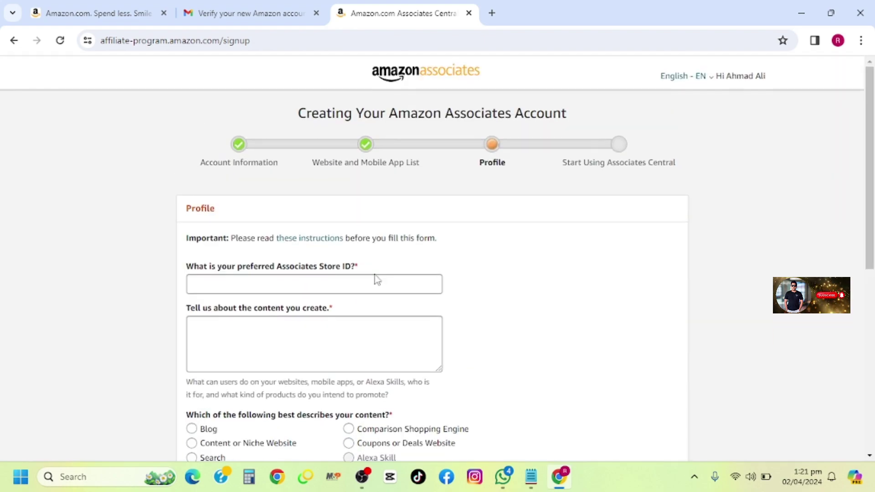
# Enter the preferred Store ID, describe your content, and pick 'From the Amazon.com Website' as the referral source
pyautogui.scroll(-3, 308, 284)
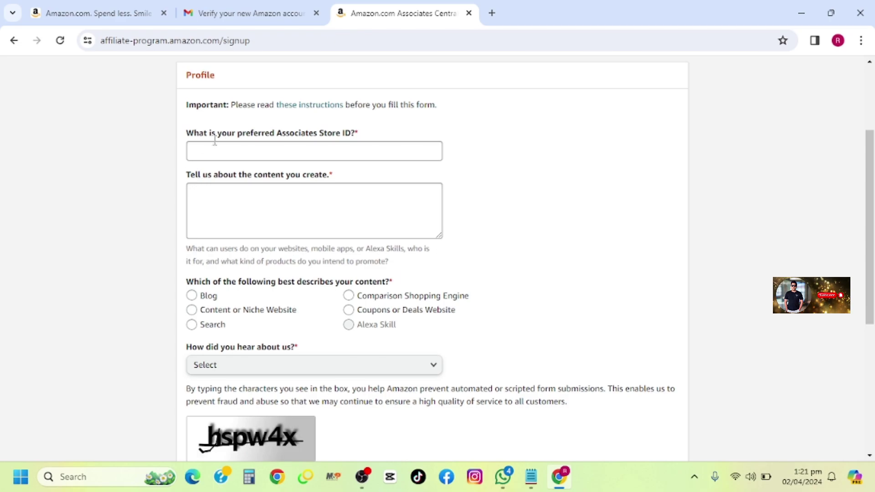
pyautogui.click(308, 150)
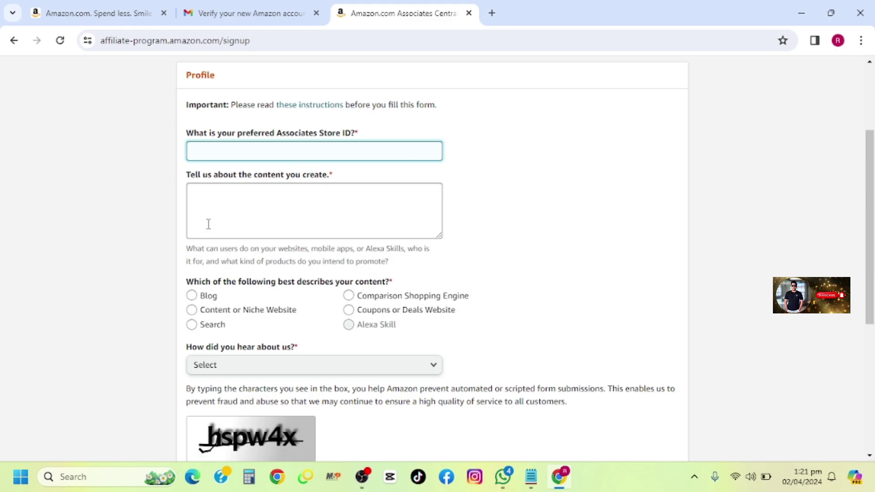
pyautogui.click(212, 210)
pyautogui.click(216, 155)
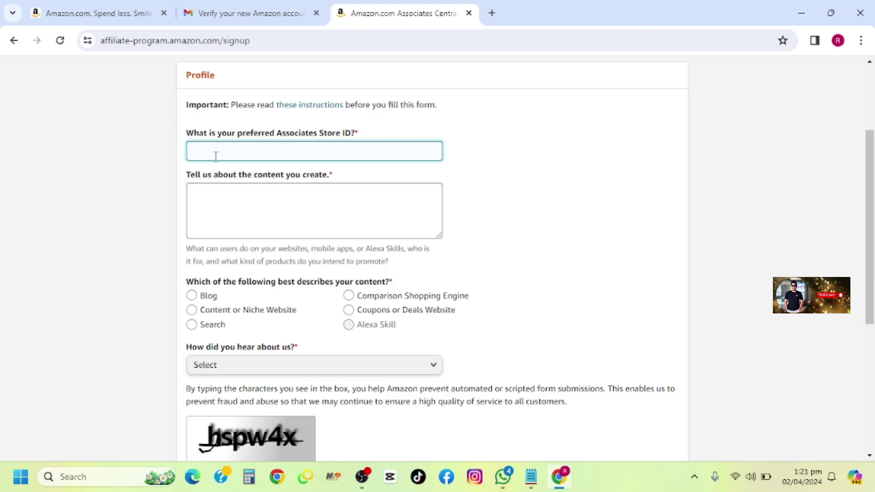
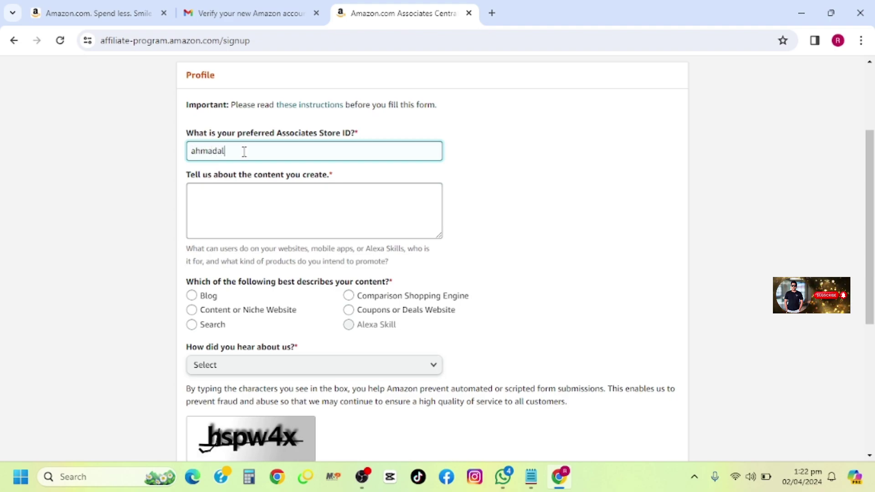
pyautogui.click(231, 192)
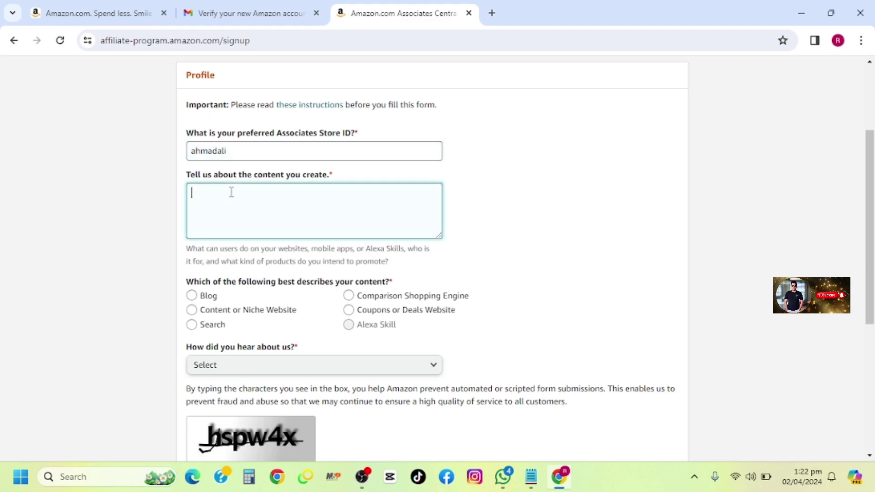
pyautogui.write('I am a youtuber and blogger')
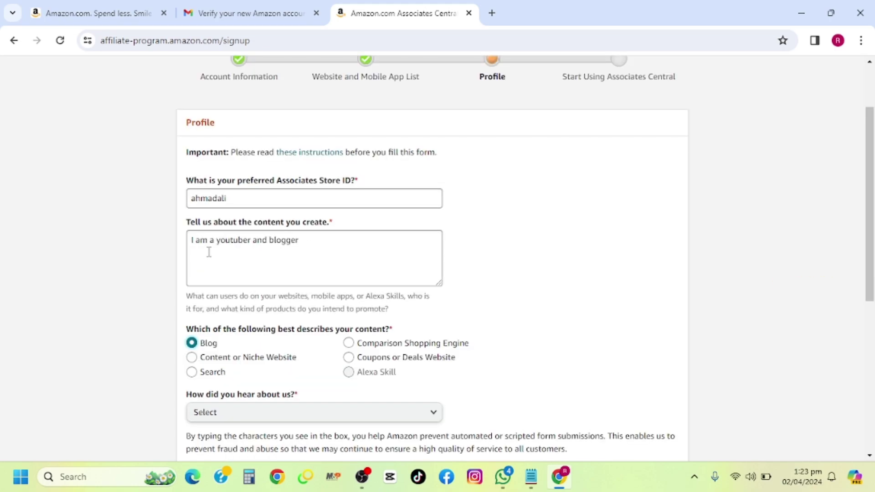
pyautogui.scroll(-3, 311, 241)
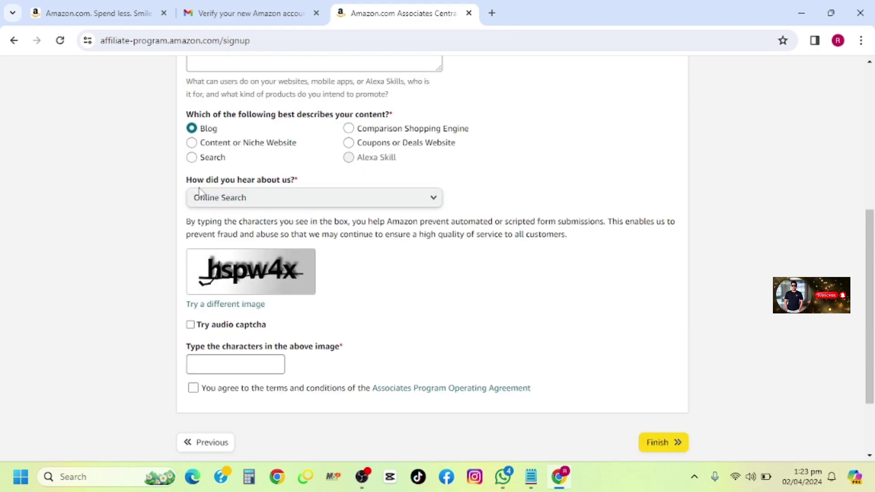
pyautogui.click(258, 201)
pyautogui.click(258, 217)
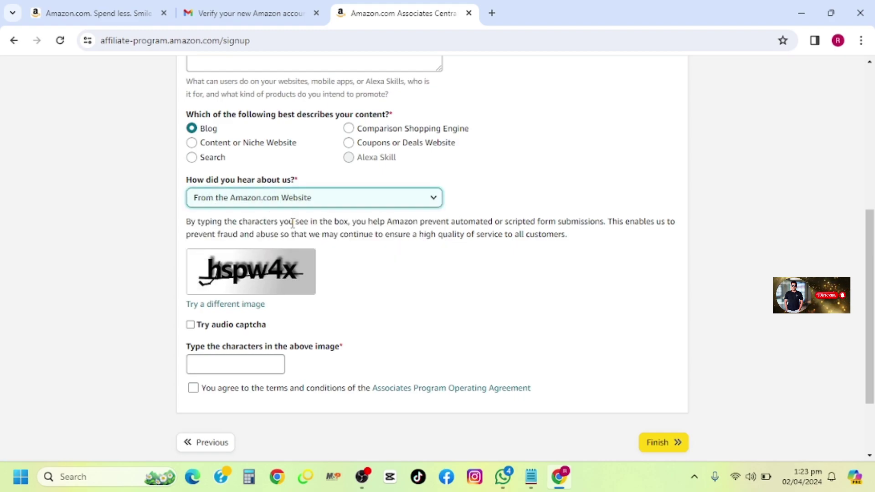
# Fill in the captcha, accept the Associates Program terms, and submit with Finish
pyautogui.scroll(-1, 230, 322)
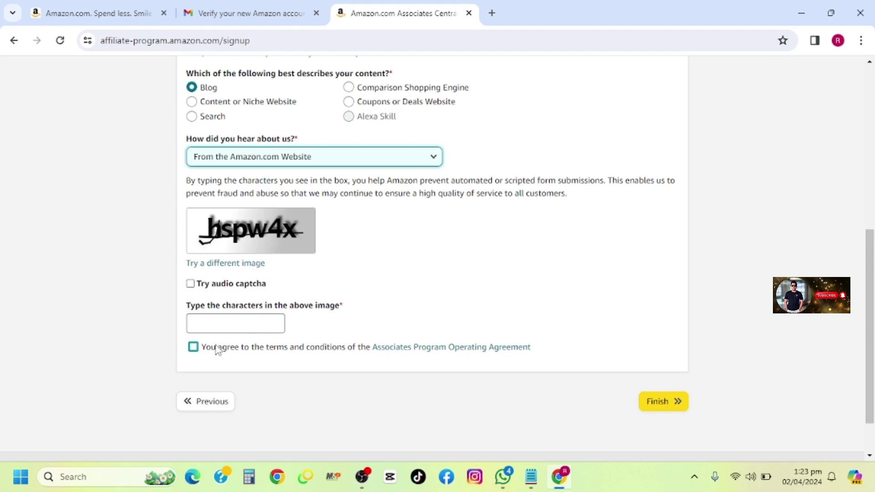
pyautogui.click(222, 323)
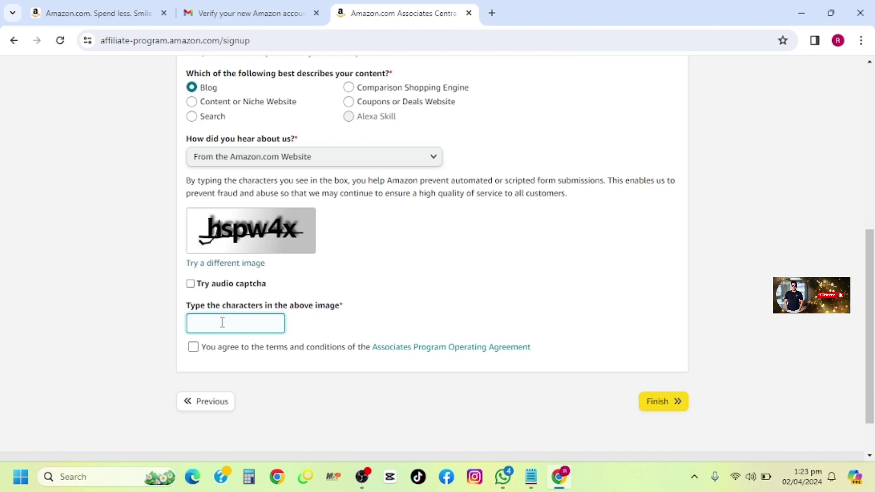
pyautogui.write('h')
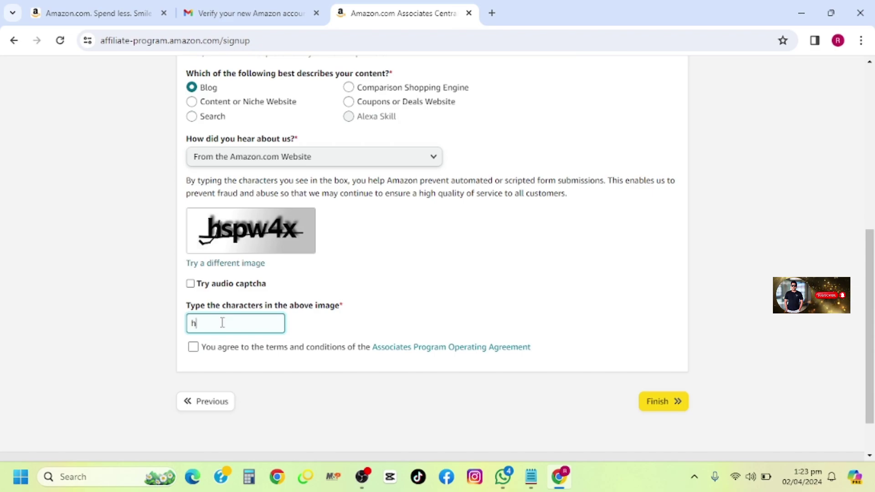
pyautogui.write('spw')
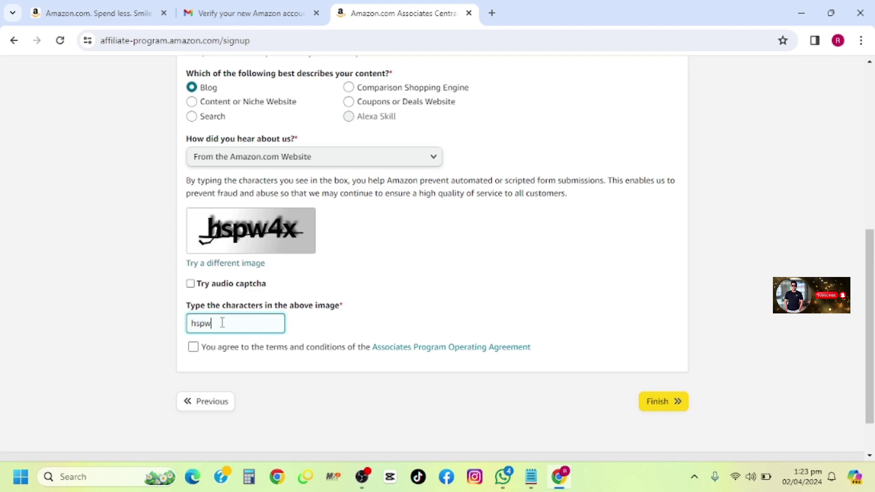
pyautogui.write('4x')
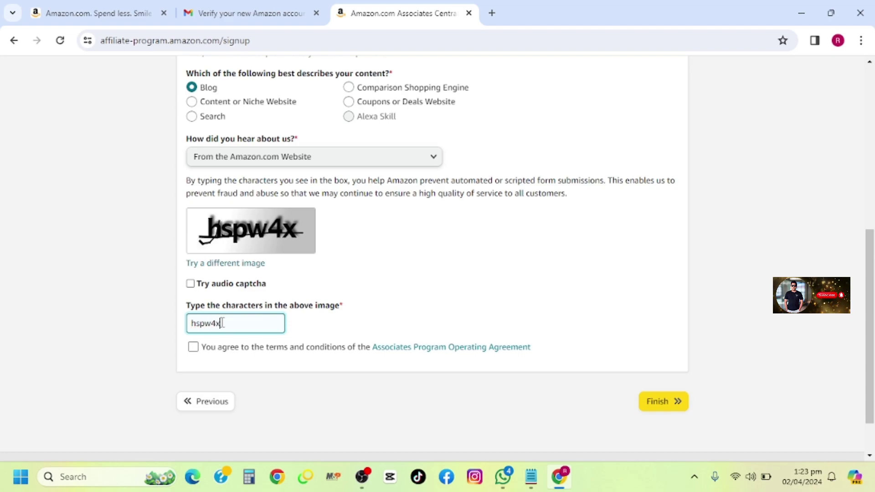
pyautogui.click(194, 348)
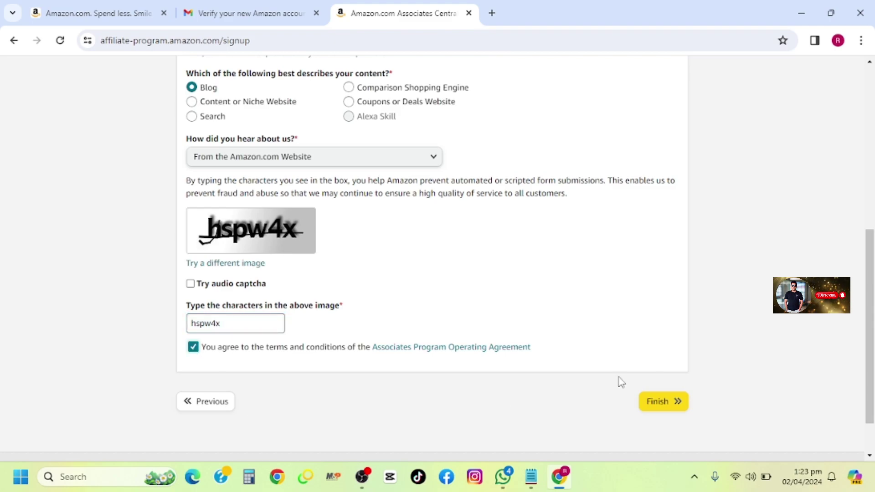
pyautogui.click(672, 404)
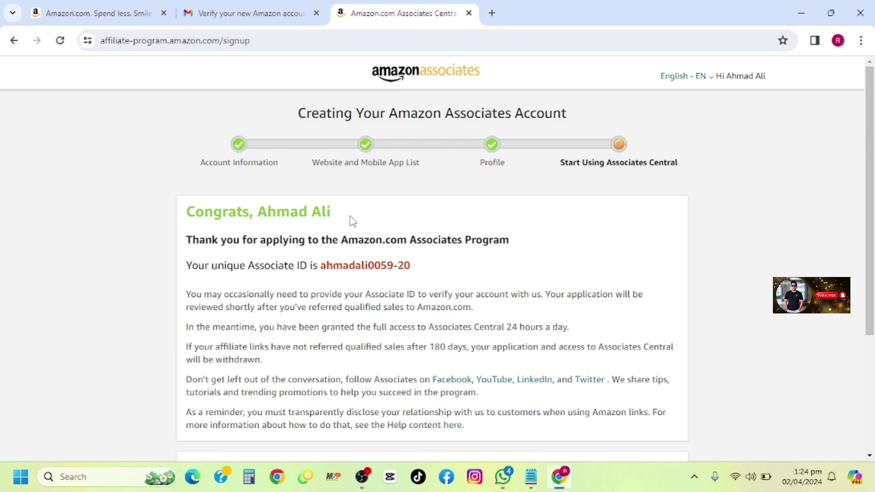
# On the Congrats page, choose Now under 'Enter your Payment and Tax Information'
pyautogui.scroll(-2, 353, 221)
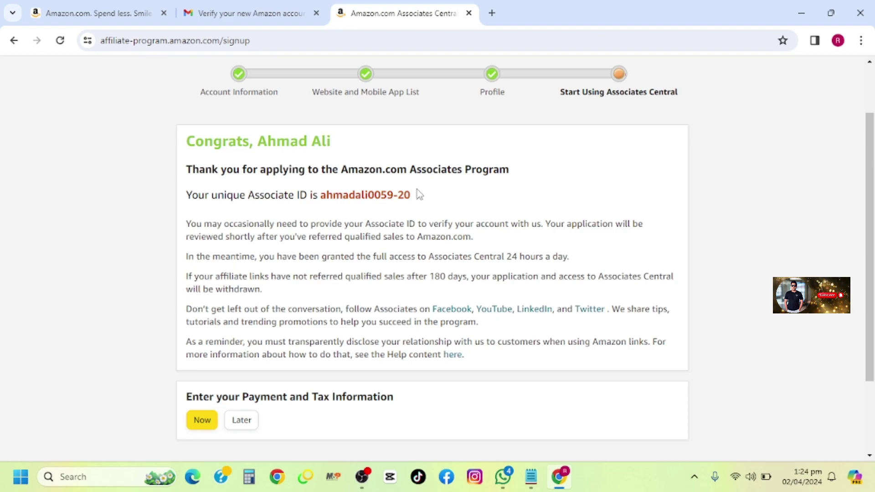
pyautogui.scroll(-2, 418, 194)
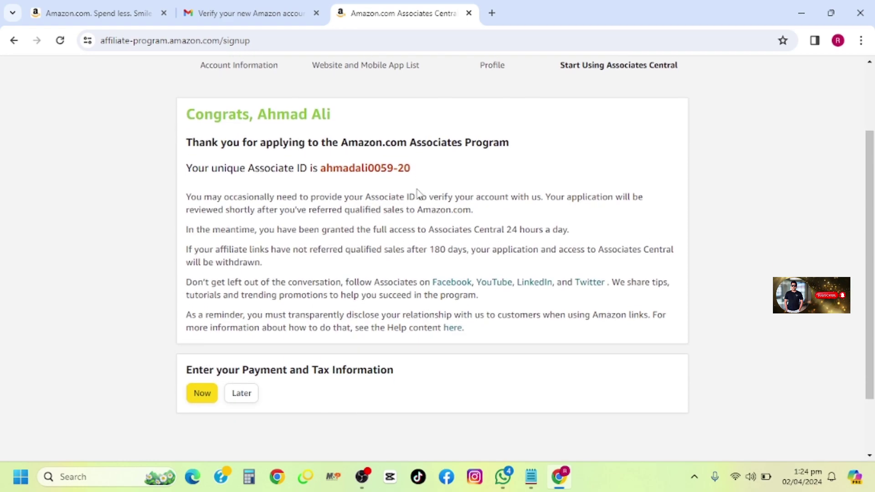
pyautogui.scroll(-1, 417, 191)
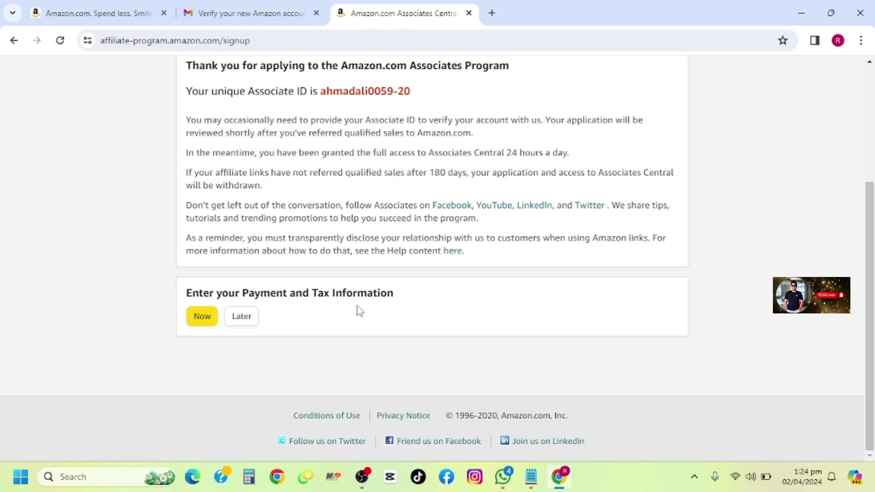
pyautogui.click(202, 317)
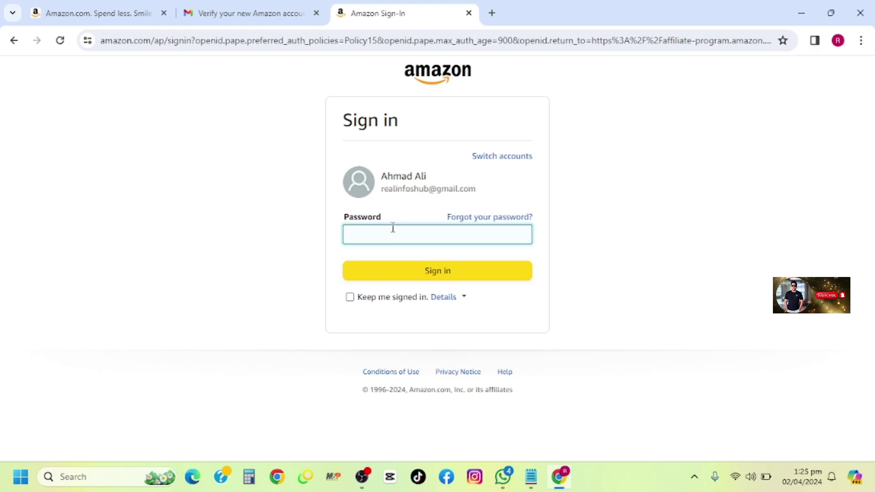
# Sign back in to Amazon with the account password
pyautogui.write('•••••')
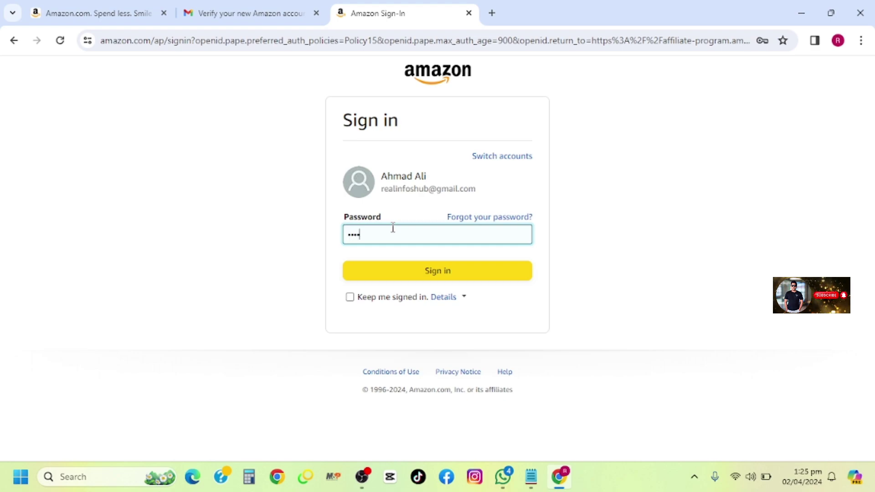
pyautogui.write('•••••')
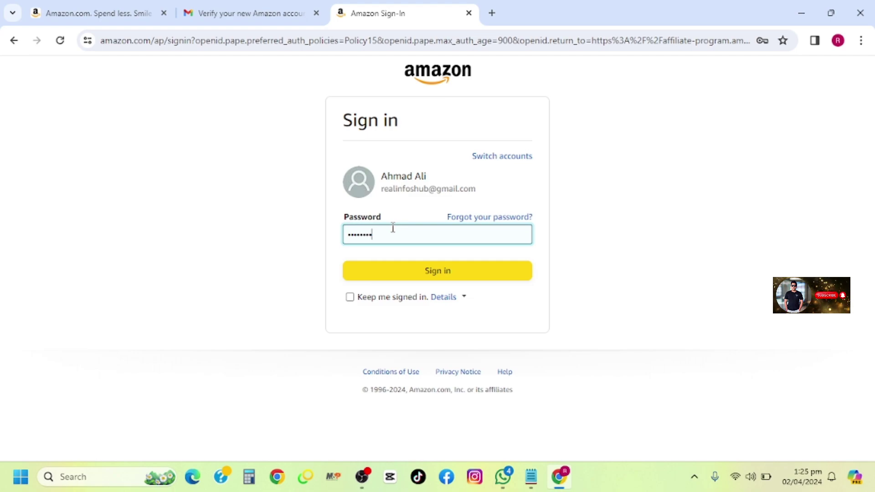
pyautogui.click(441, 274)
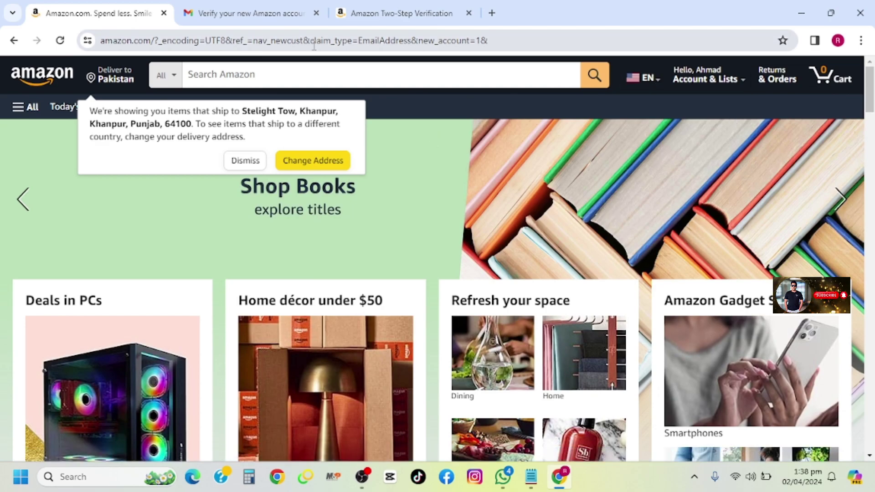
# Go to the Your Account page through the Account & Lists menu
pyautogui.moveTo(727, 91)
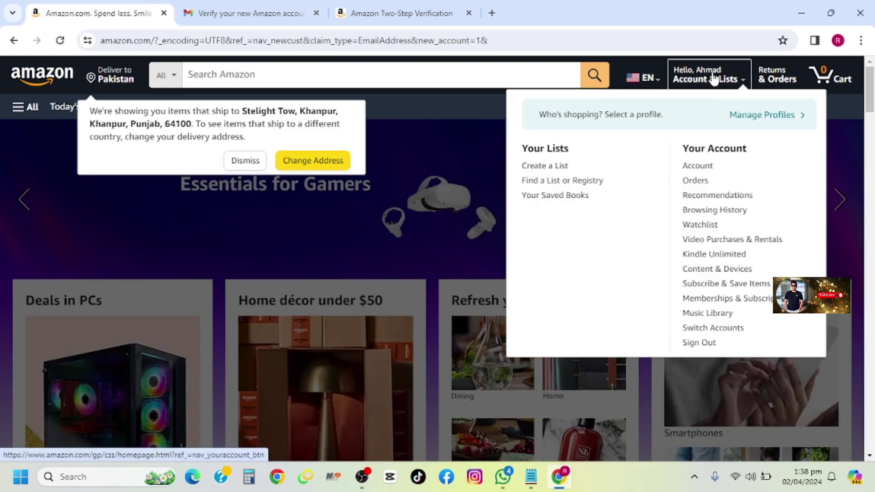
pyautogui.click(697, 170)
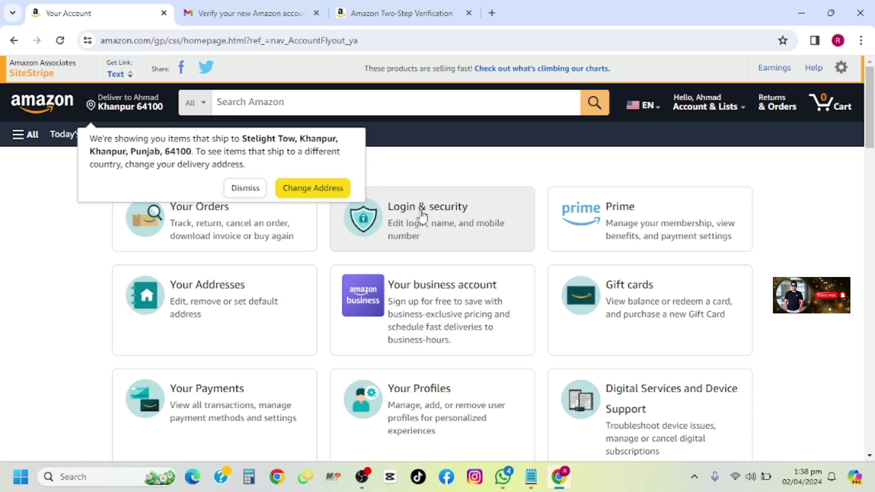
# Open Login & security and locate the 2-step verification row
pyautogui.click(428, 222)
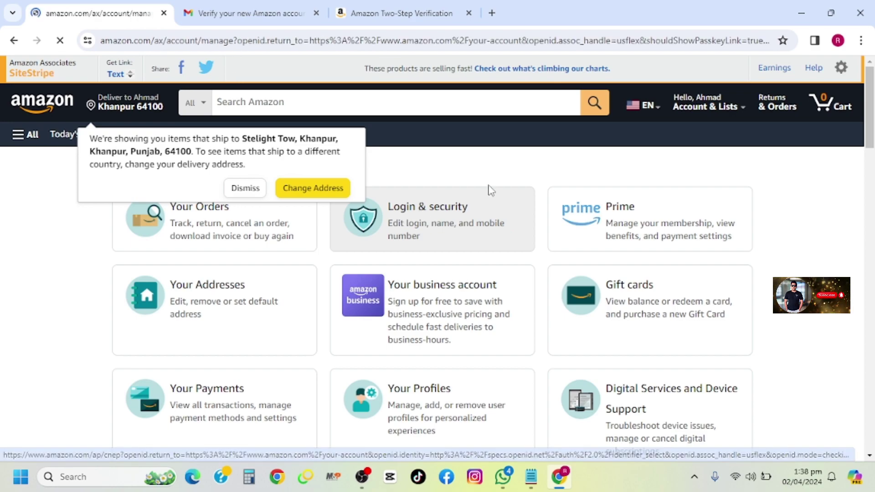
pyautogui.scroll(-2, 510, 259)
pyautogui.scroll(-4, 512, 261)
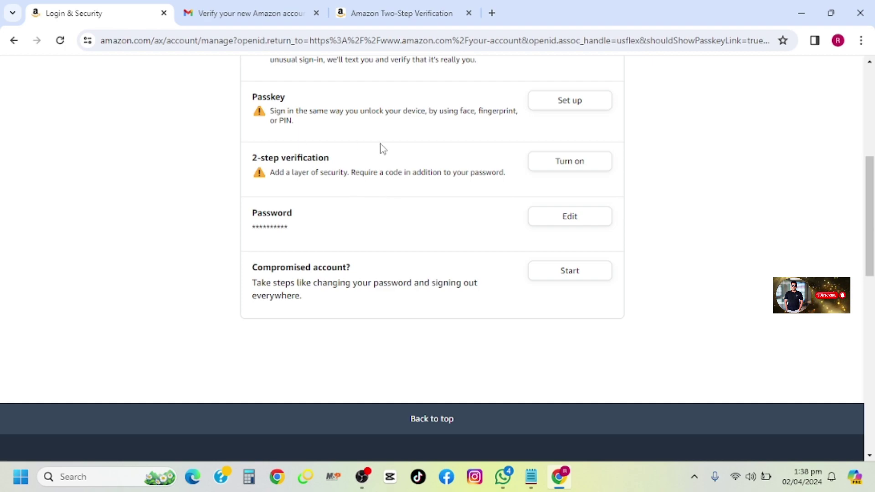
pyautogui.scroll(1, 387, 164)
# Turn on 2-step verification to reach the Enroll a 2SV authenticator page
pyautogui.click(569, 193)
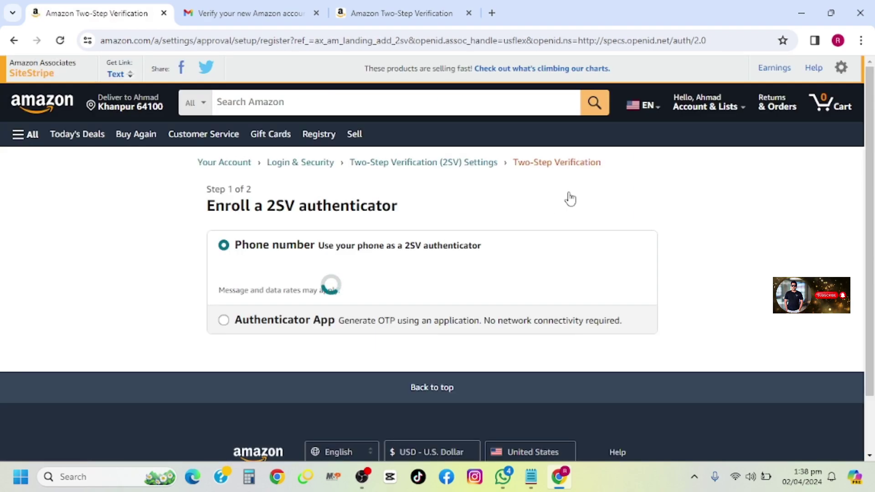
pyautogui.scroll(-1, 396, 279)
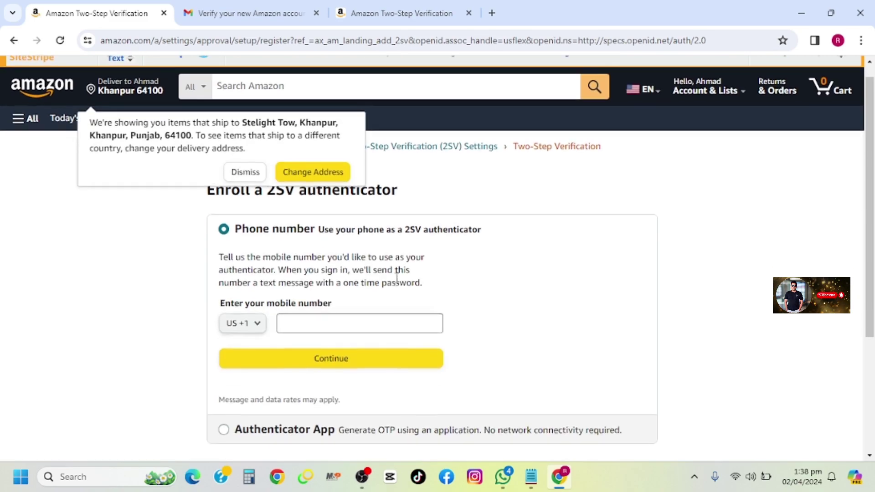
pyautogui.scroll(-1, 362, 327)
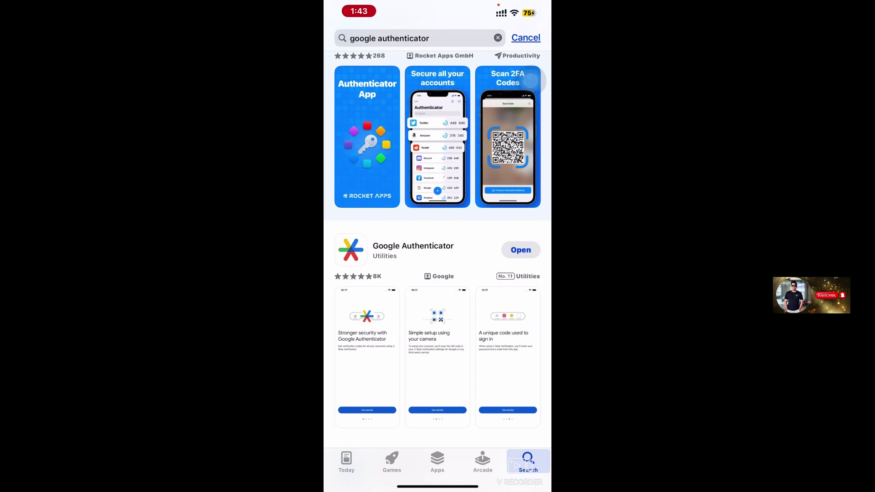
# Launch Google Authenticator from the App Store search results via Open
pyautogui.scroll(-2, 530, 81)
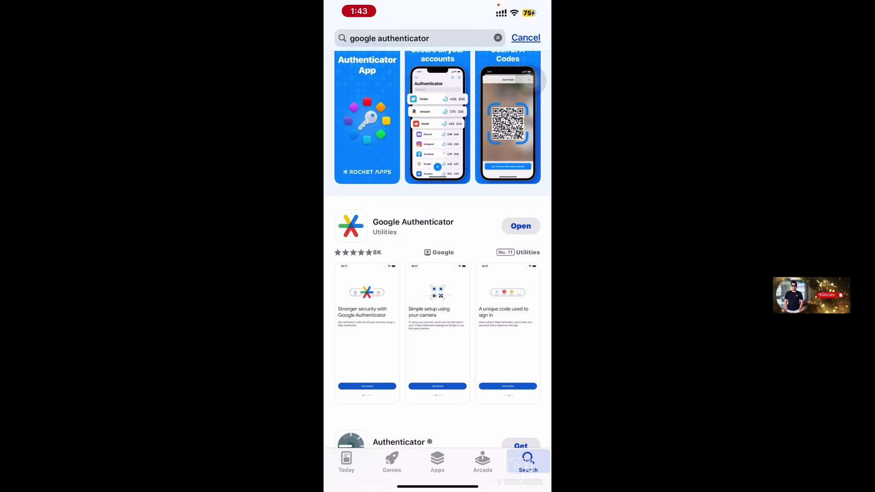
pyautogui.click(521, 226)
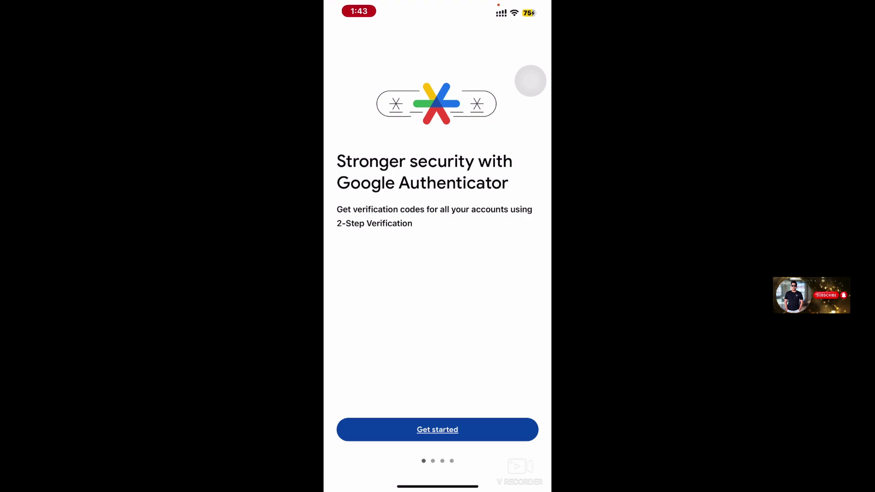
# Get past the Authenticator welcome screen and add an account by scanning a QR code
pyautogui.click(438, 430)
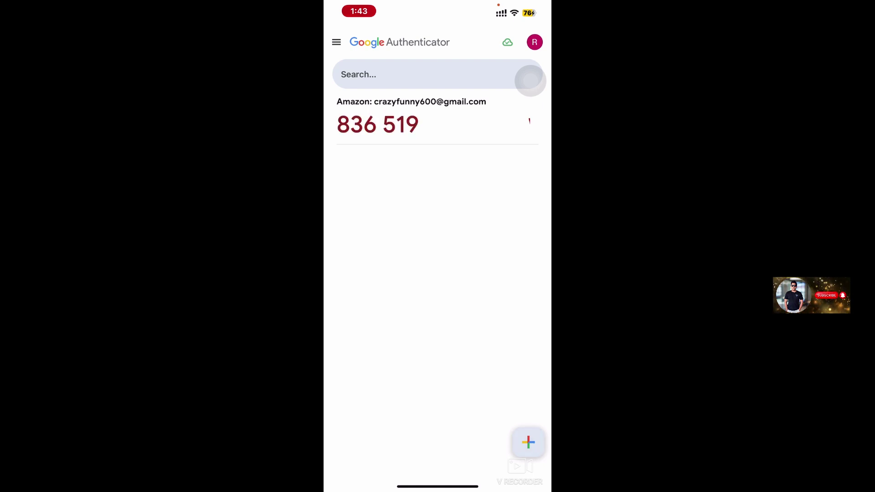
pyautogui.click(528, 442)
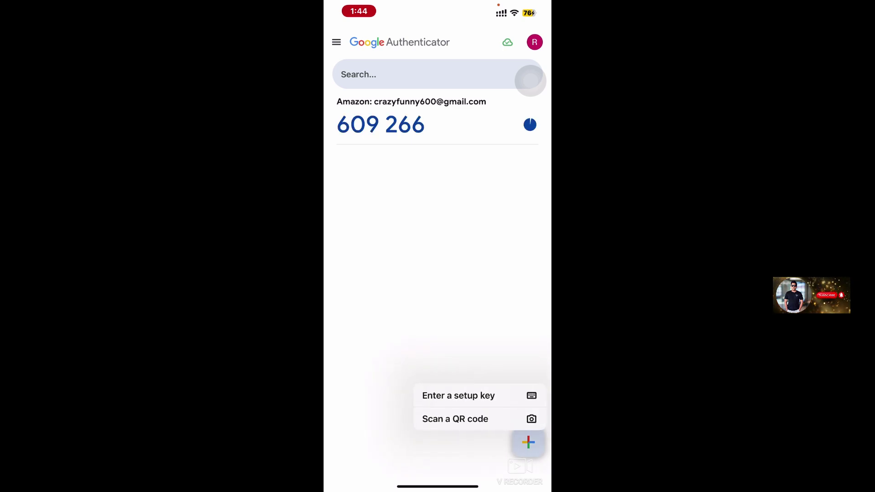
pyautogui.click(455, 419)
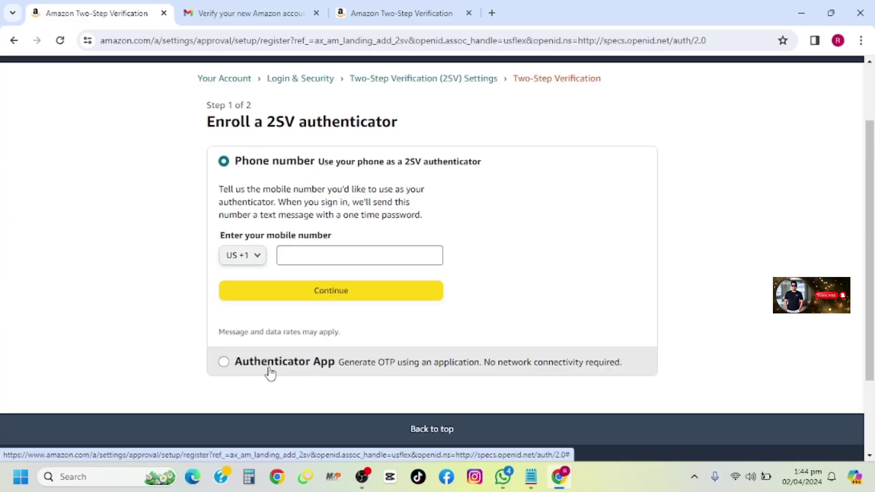
# Choose the Authenticator App option and verify it with the app's one-time code
pyautogui.click(223, 364)
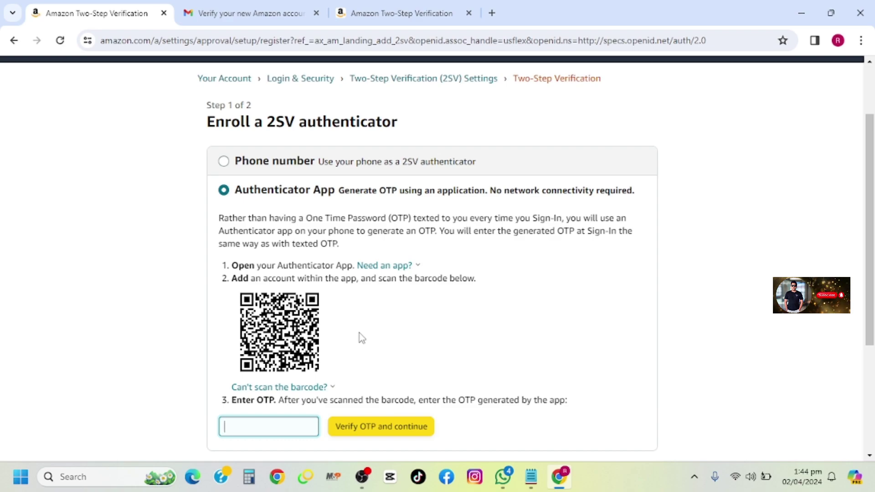
pyautogui.click(390, 429)
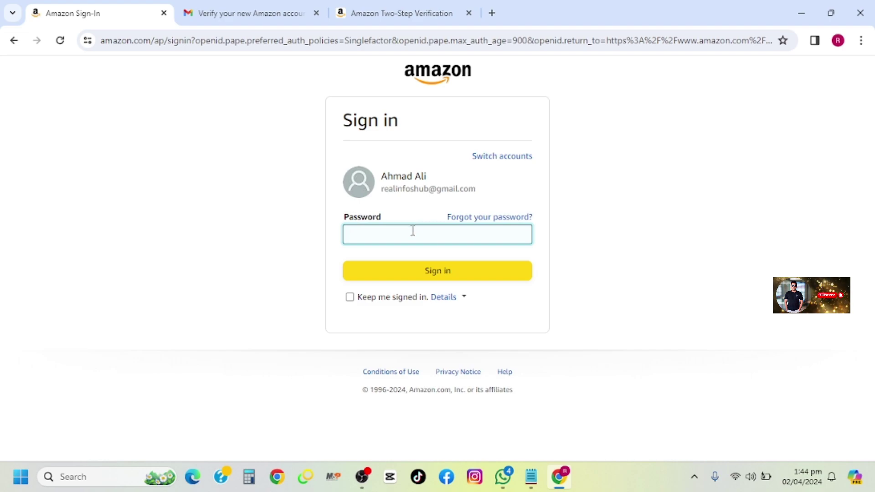
# Re-enter the account password to sign in, then skip adding a mobile number with Not now
pyautogui.hotkey('ctrl', 'v')
pyautogui.click(445, 273)
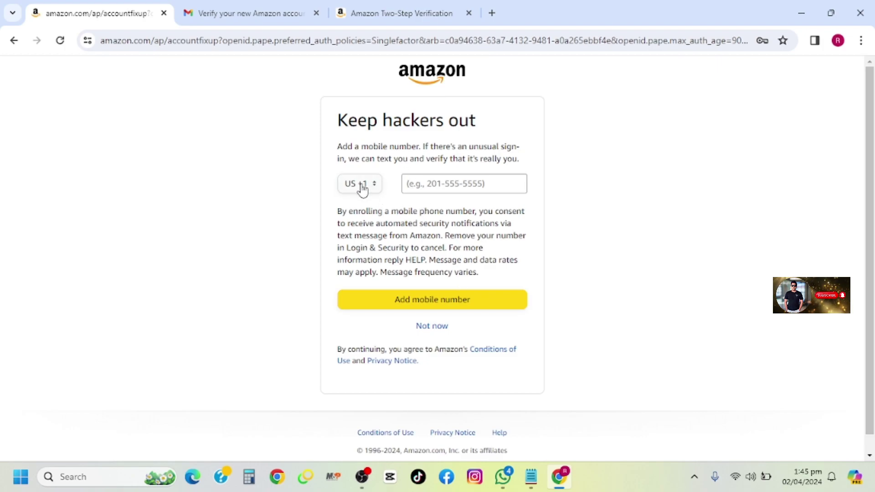
pyautogui.click(432, 326)
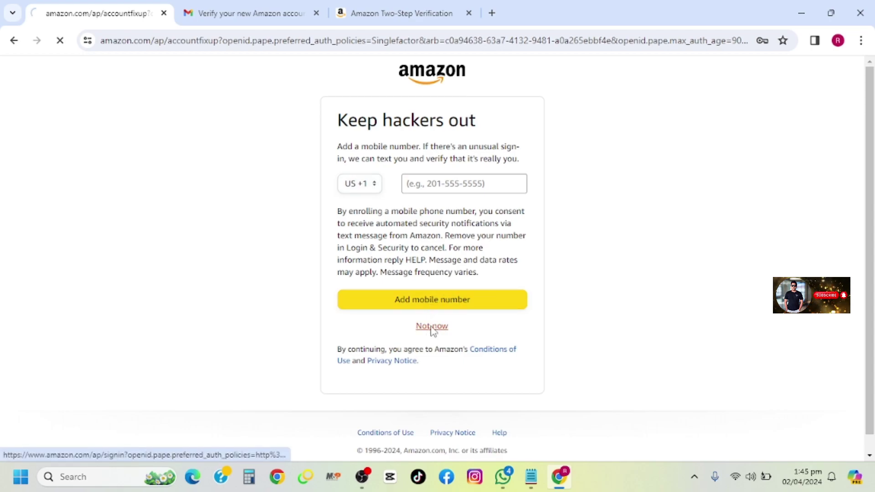
# Review the Almost done page, check the mobile-number verification tab, then return to Associates home
pyautogui.scroll(-3, 533, 276)
pyautogui.scroll(-5, 533, 276)
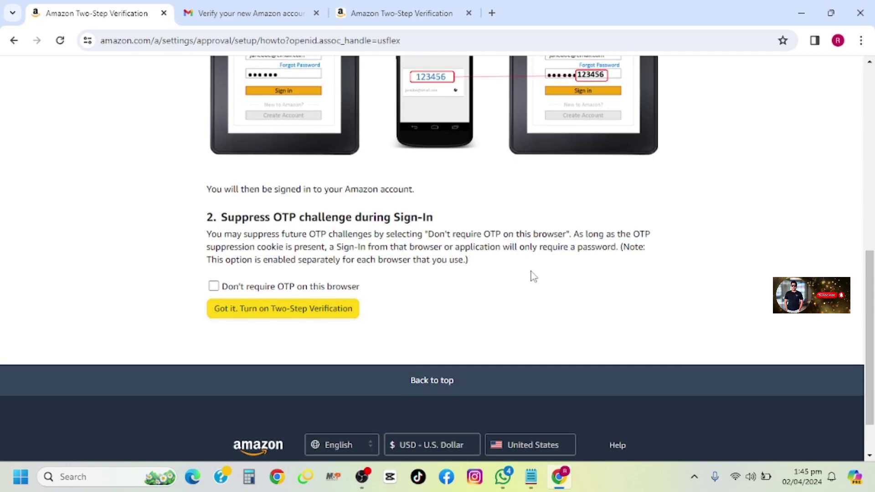
pyautogui.scroll(4, 397, 171)
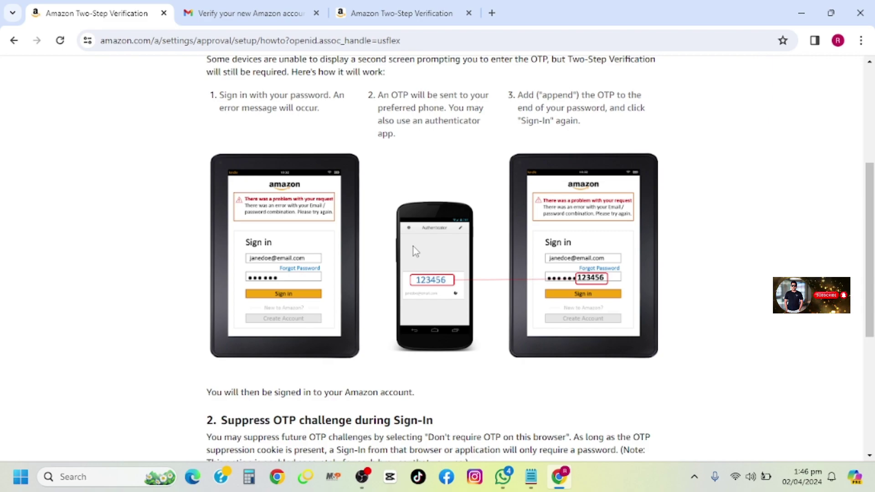
pyautogui.scroll(-2, 413, 246)
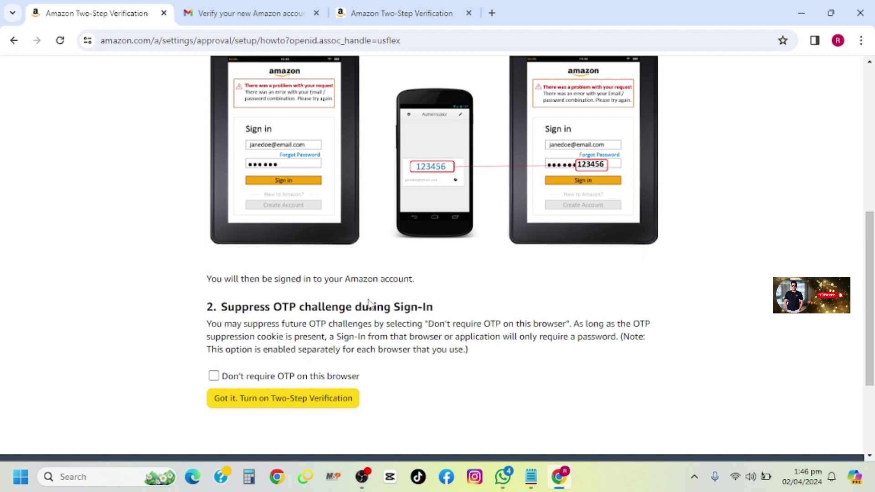
pyautogui.scroll(-3, 349, 244)
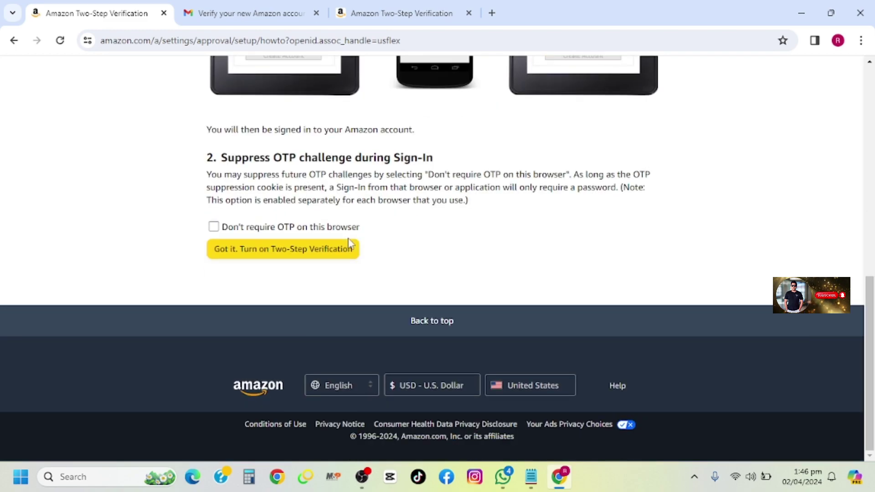
pyautogui.scroll(10, 349, 244)
pyautogui.scroll(-2, 349, 240)
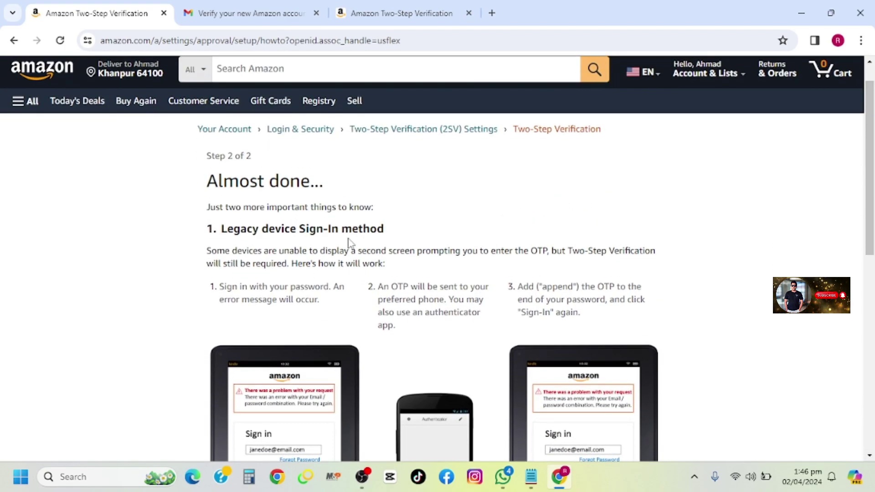
pyautogui.click(411, 11)
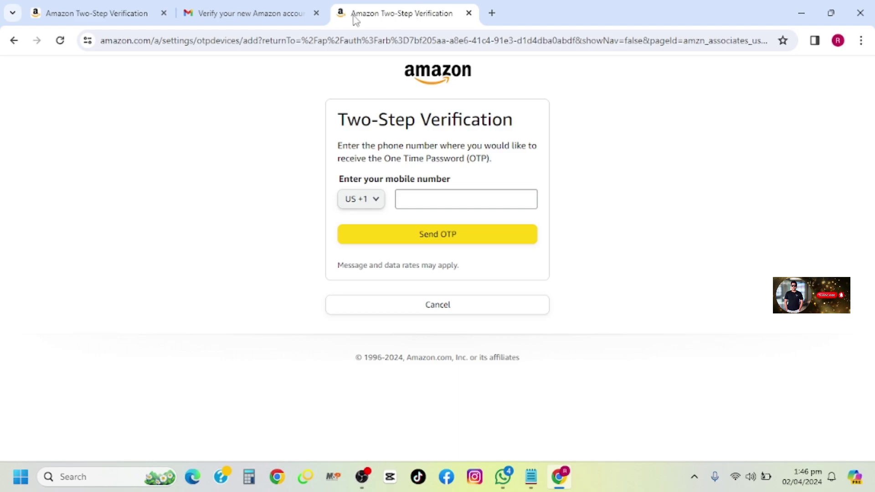
pyautogui.click(13, 41)
# Follow Submit tax information from the home page banner to the account page showing Incomplete tax status
pyautogui.scroll(-3, 624, 199)
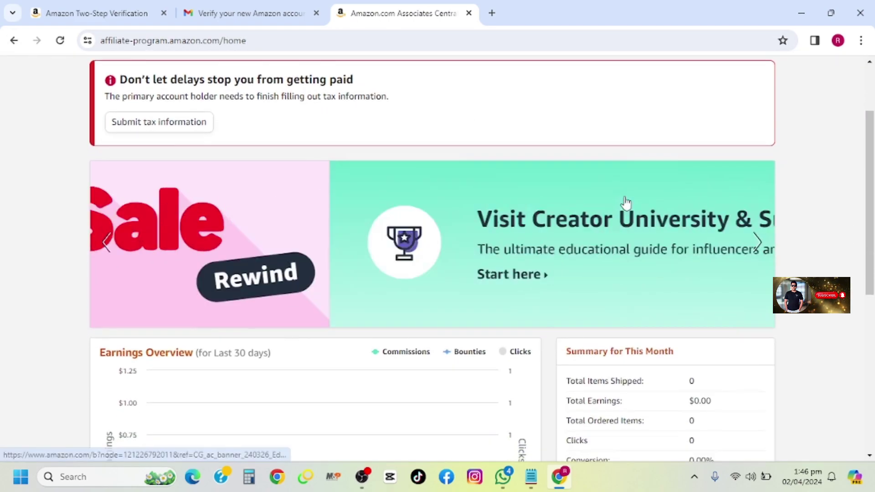
pyautogui.scroll(3, 625, 201)
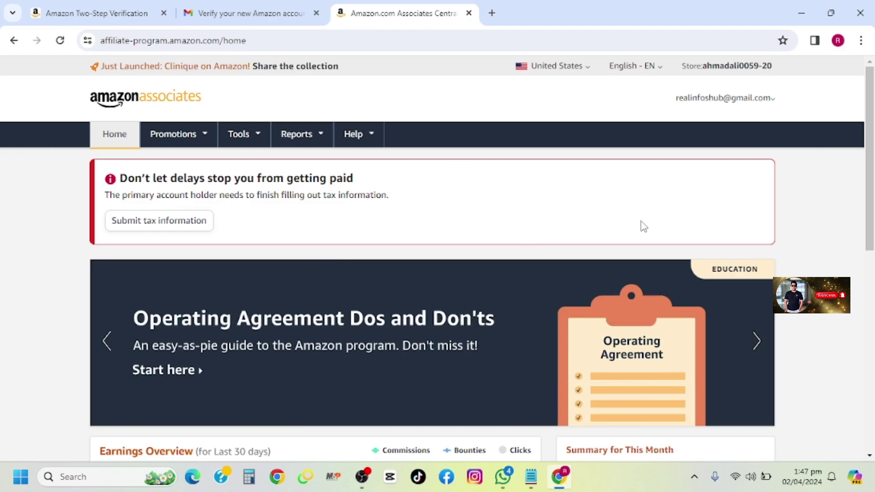
pyautogui.click(137, 230)
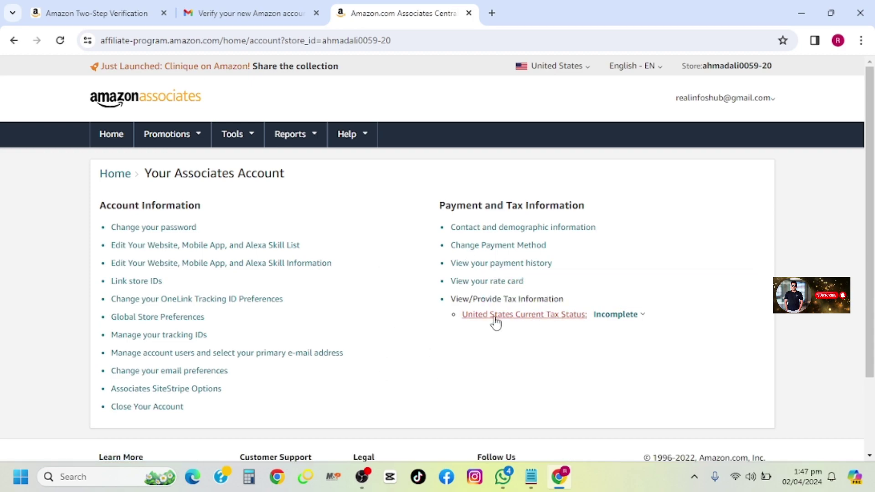
# Open the United States tax status and answer No to U.S. citizenship and intermediary questions
pyautogui.click(502, 323)
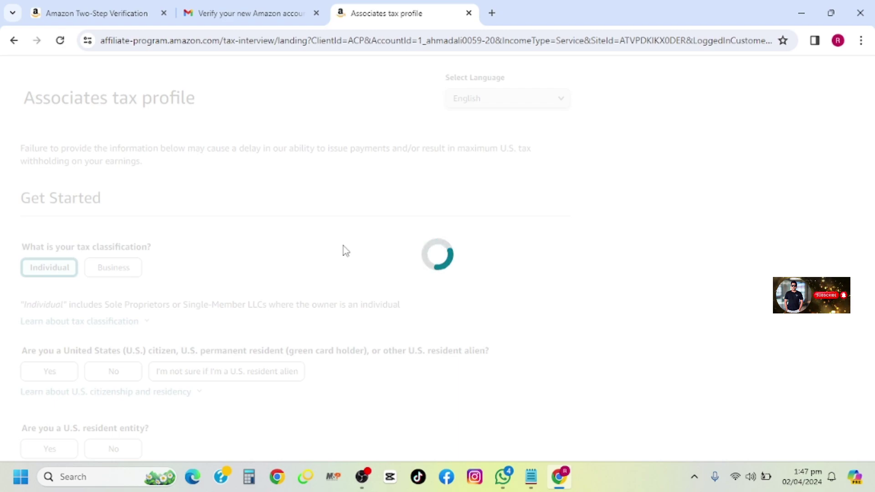
pyautogui.scroll(-2, 242, 196)
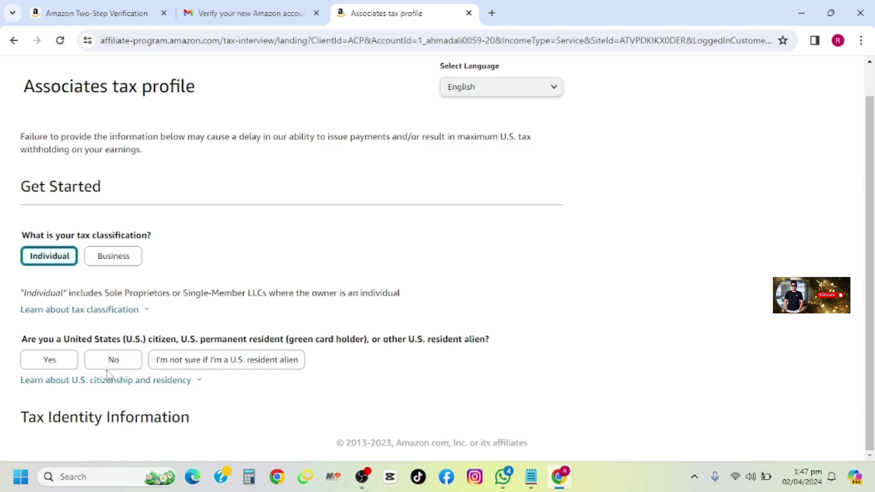
pyautogui.click(119, 361)
pyautogui.scroll(-2, 229, 305)
pyautogui.click(113, 360)
pyautogui.scroll(-6, 184, 313)
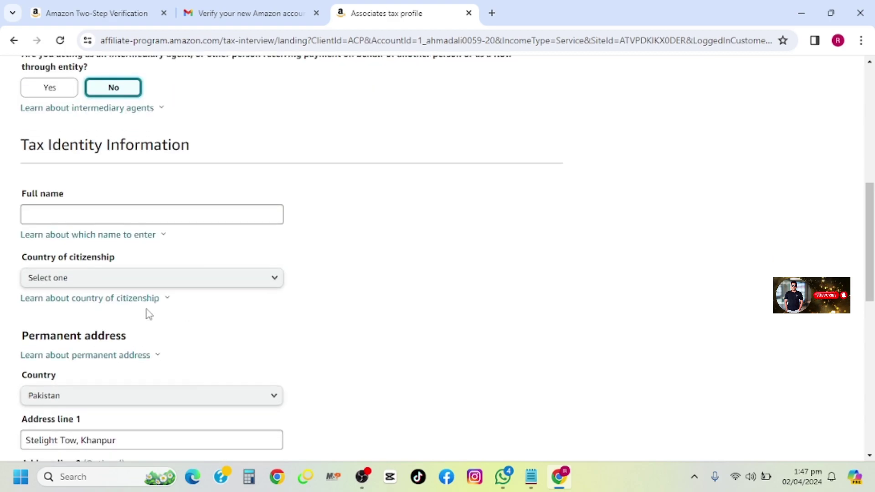
# Enter the account holder's full name and choose Pakistan as the country of citizenship
pyautogui.click(62, 208)
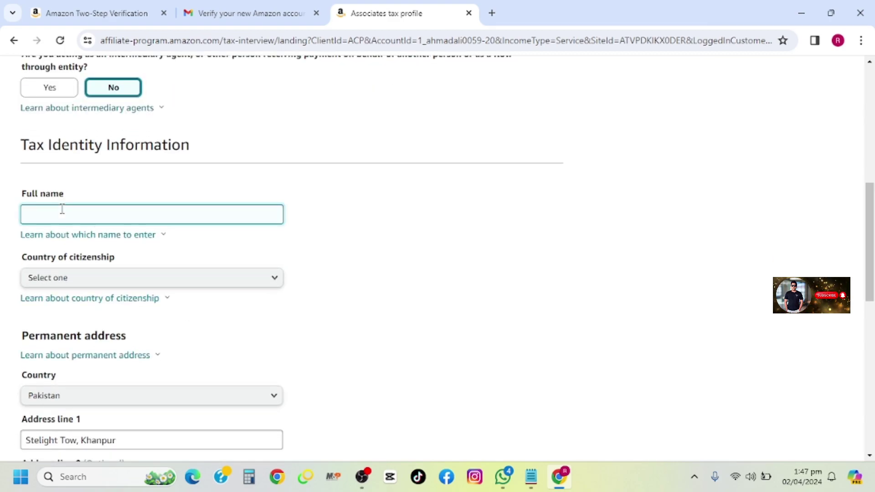
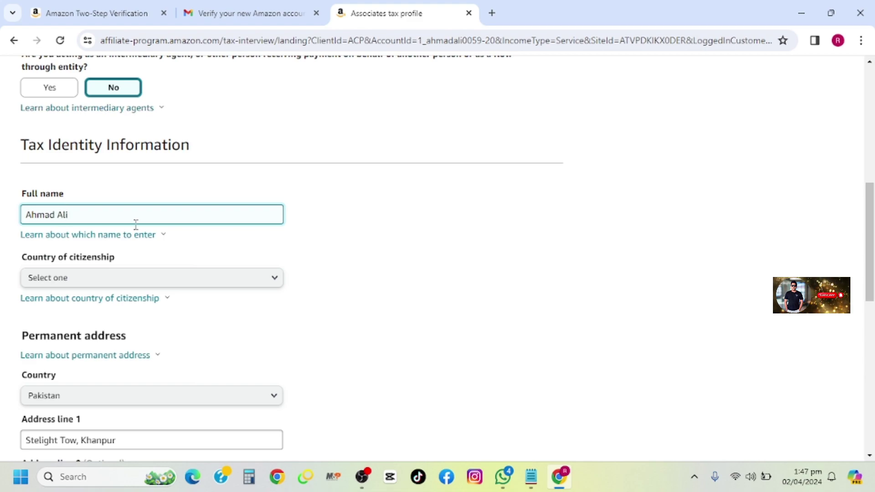
pyautogui.click(121, 285)
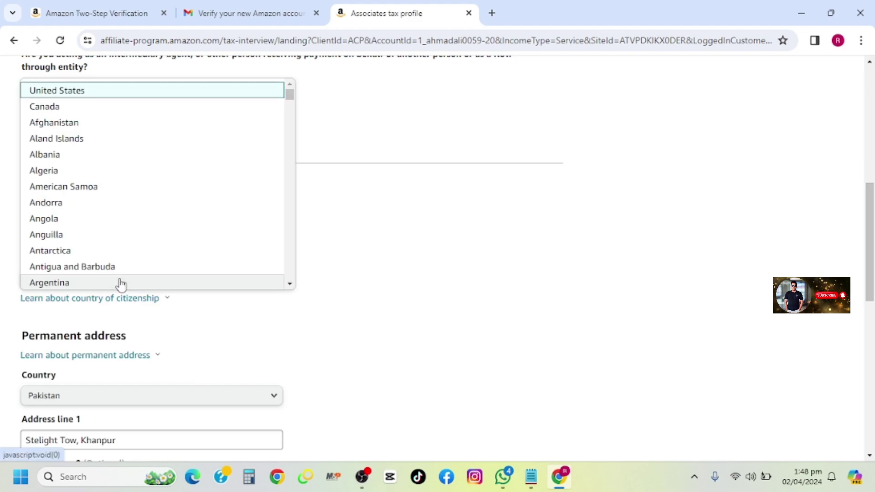
pyautogui.press('p')
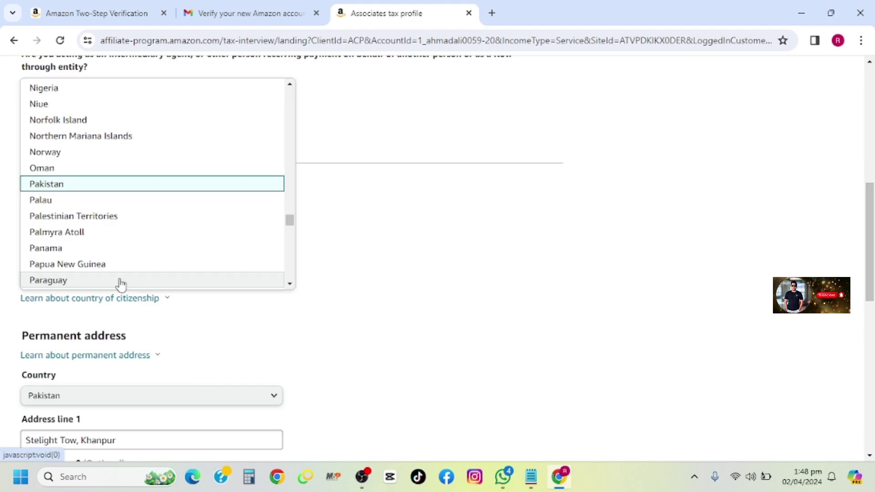
pyautogui.press('Return')
# Enter the non-US TIN, answer the follow-up question, and continue to Preview and sign
pyautogui.scroll(-1, 137, 319)
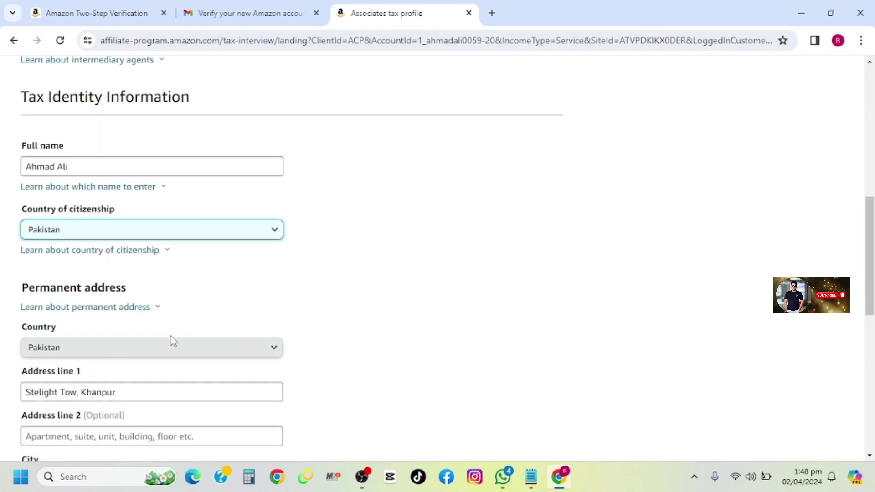
pyautogui.scroll(-2, 173, 341)
pyautogui.scroll(-1, 123, 310)
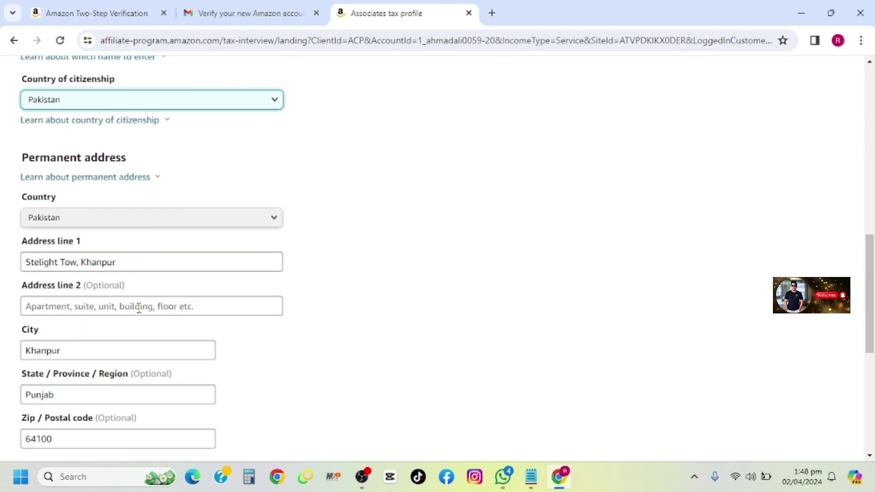
pyautogui.scroll(-1, 139, 308)
pyautogui.scroll(-3, 139, 308)
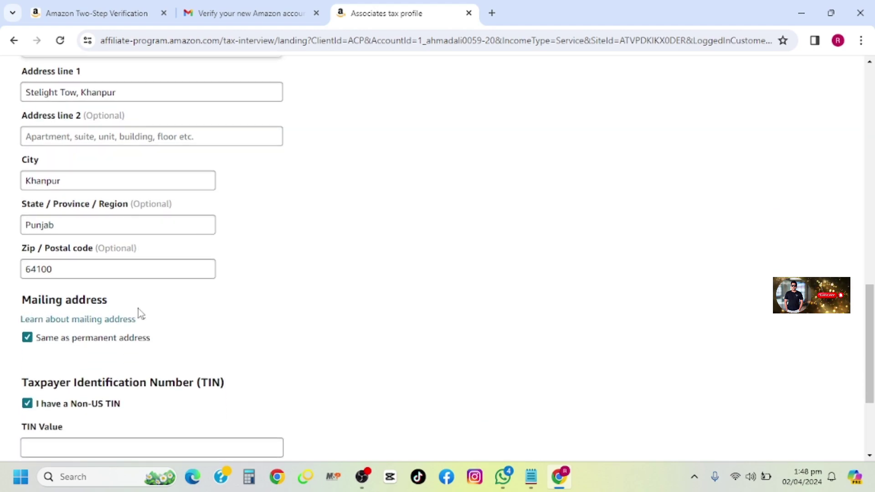
pyautogui.scroll(-1, 139, 309)
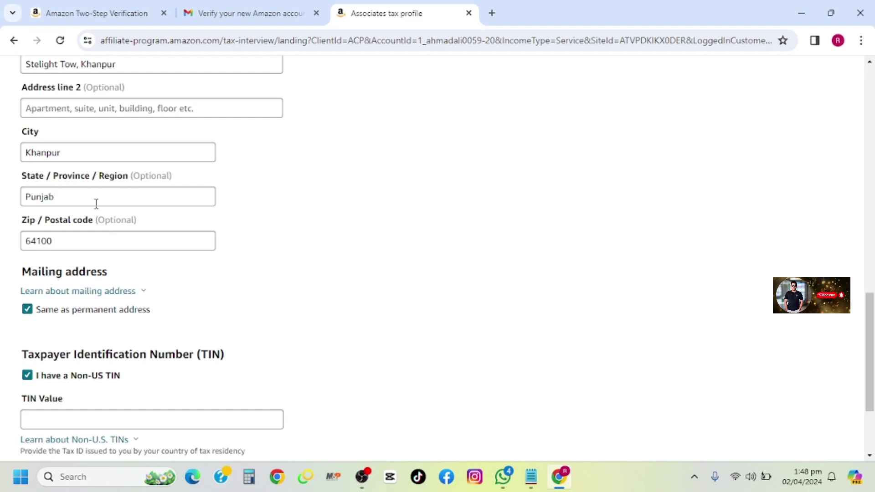
pyautogui.scroll(-3, 91, 237)
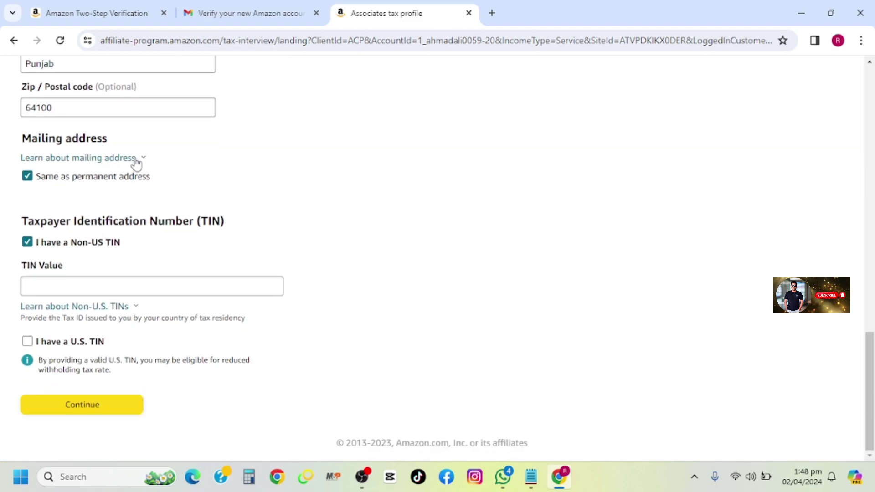
pyautogui.click(52, 291)
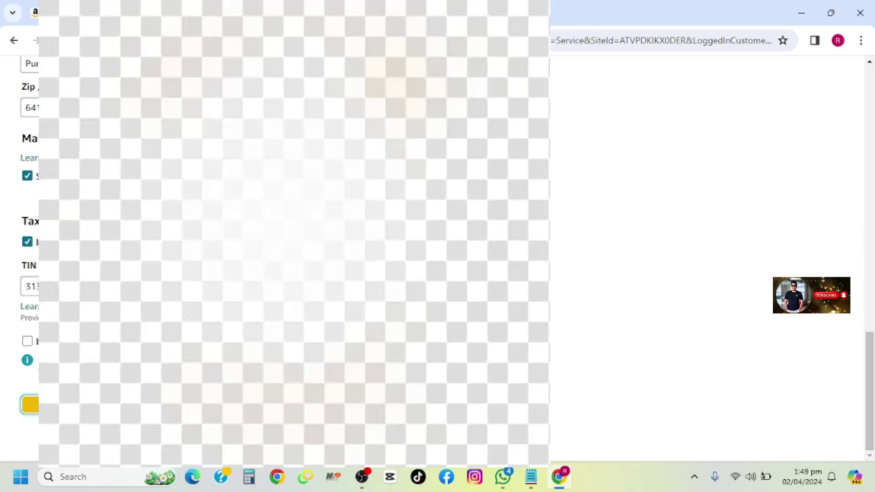
pyautogui.scroll(-4, 292, 255)
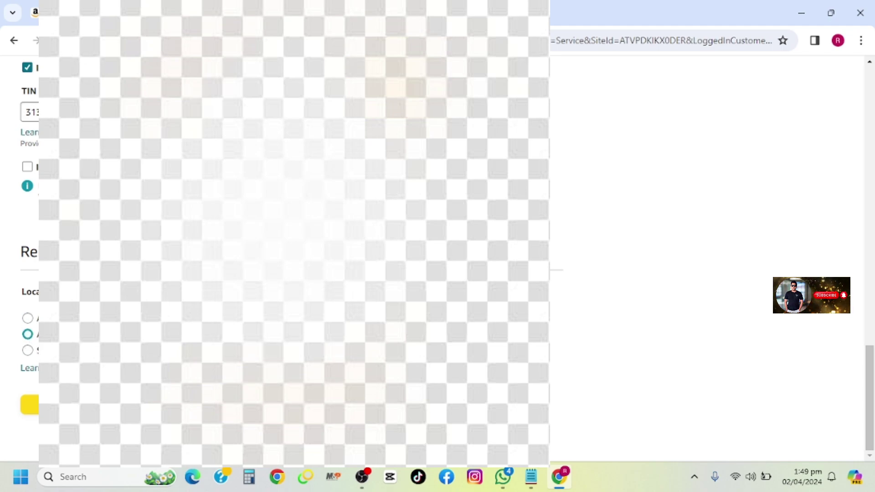
pyautogui.click(28, 334)
pyautogui.click(29, 405)
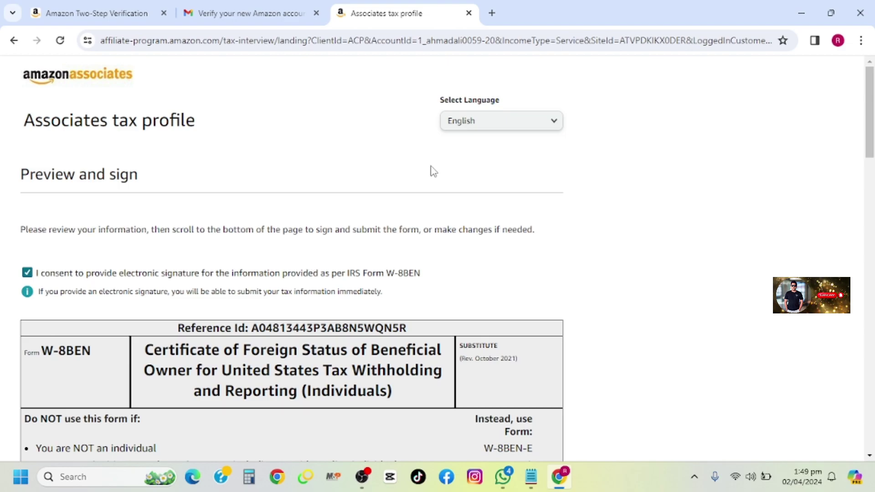
# Certify capacity to sign, enter the full name as signature, and submit the W-8BEN form
pyautogui.scroll(-5, 436, 171)
pyautogui.scroll(-20, 433, 171)
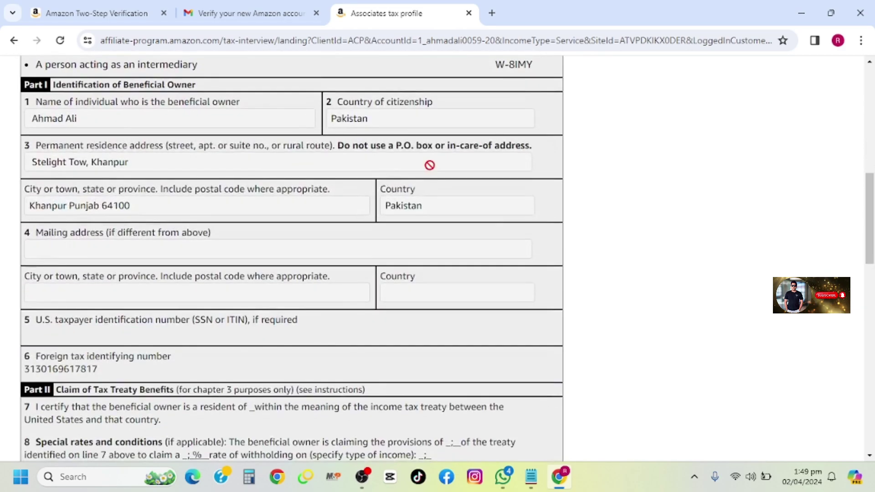
pyautogui.scroll(-3, 432, 168)
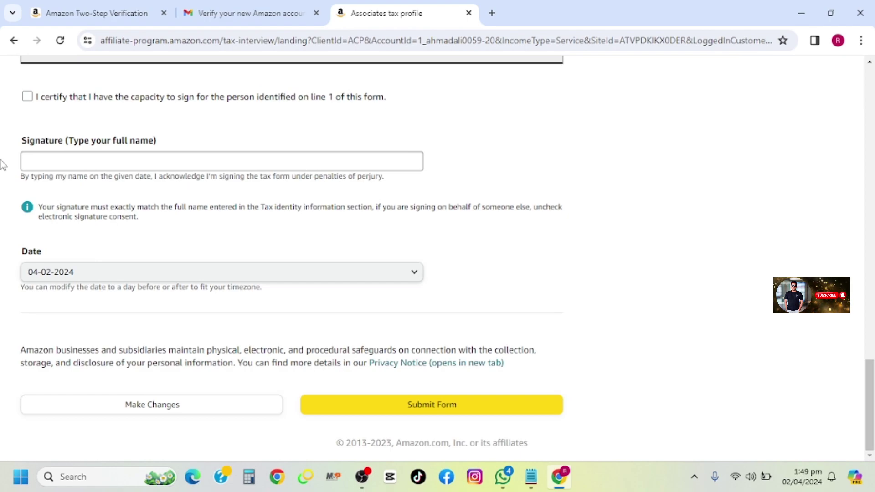
pyautogui.scroll(1, 246, 153)
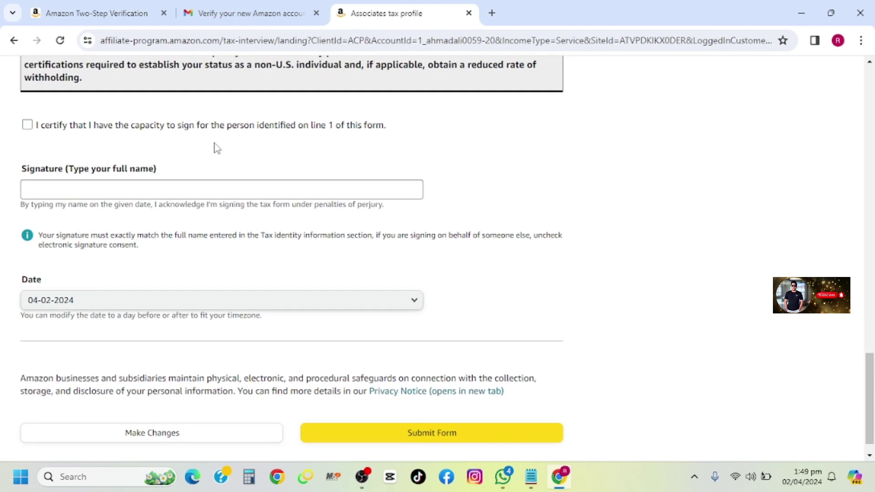
pyautogui.scroll(-1, 150, 169)
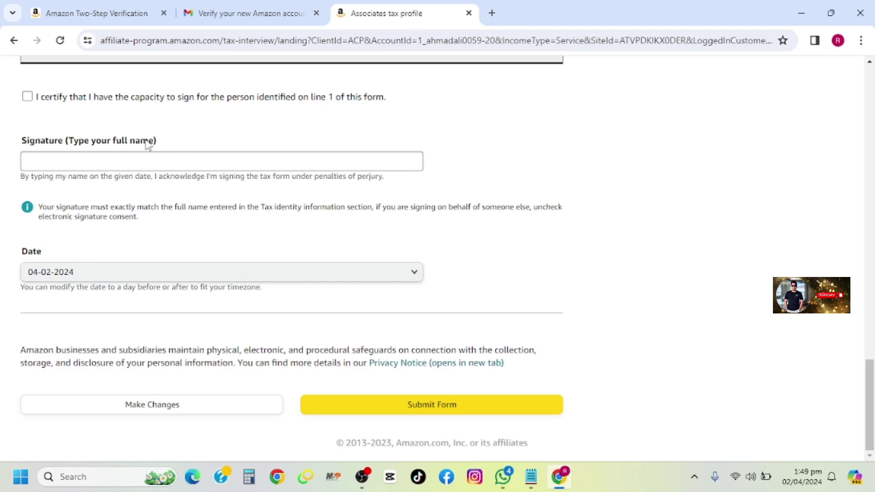
pyautogui.click(35, 100)
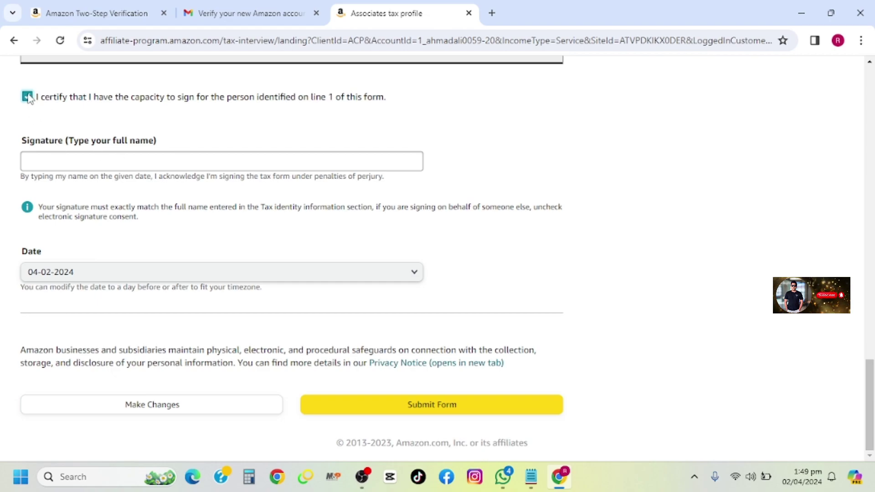
pyautogui.click(75, 160)
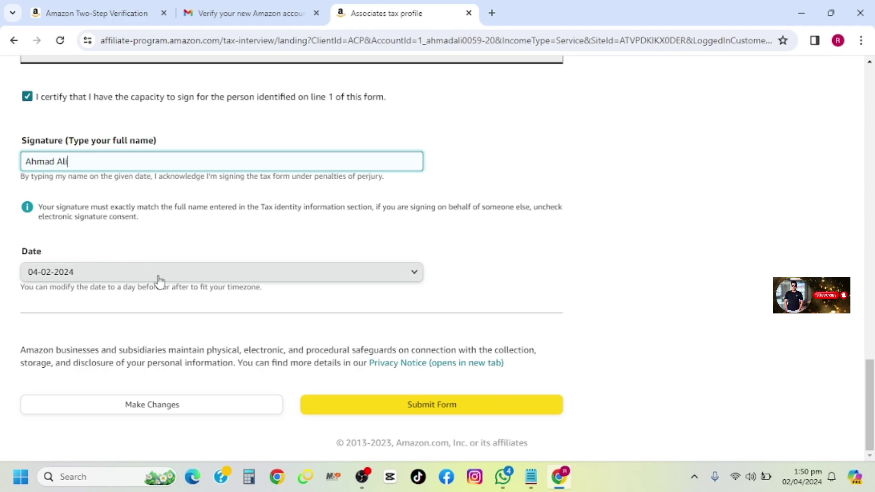
pyautogui.click(430, 404)
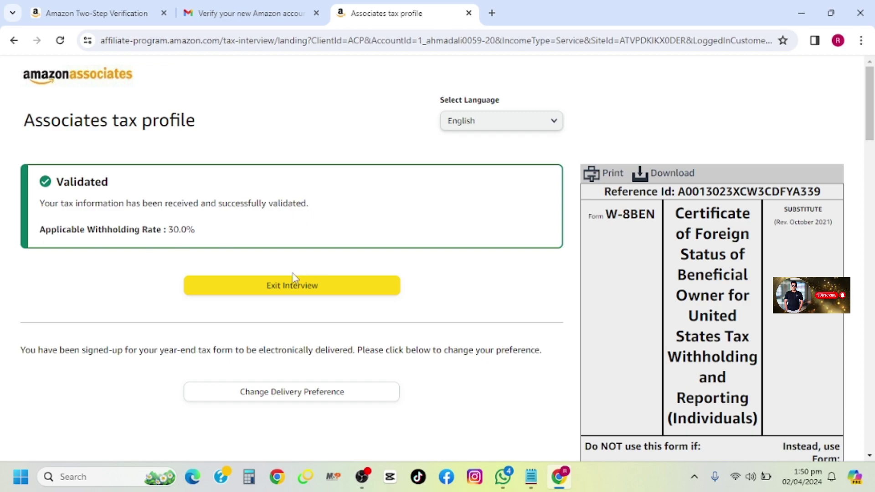
# Exit the tax interview, return Home, and start Submit payment information from the banner
pyautogui.click(297, 295)
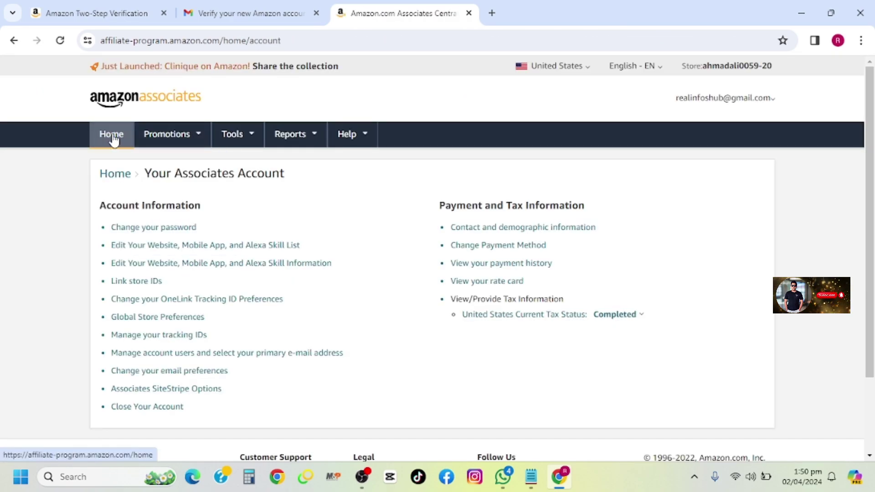
pyautogui.click(114, 141)
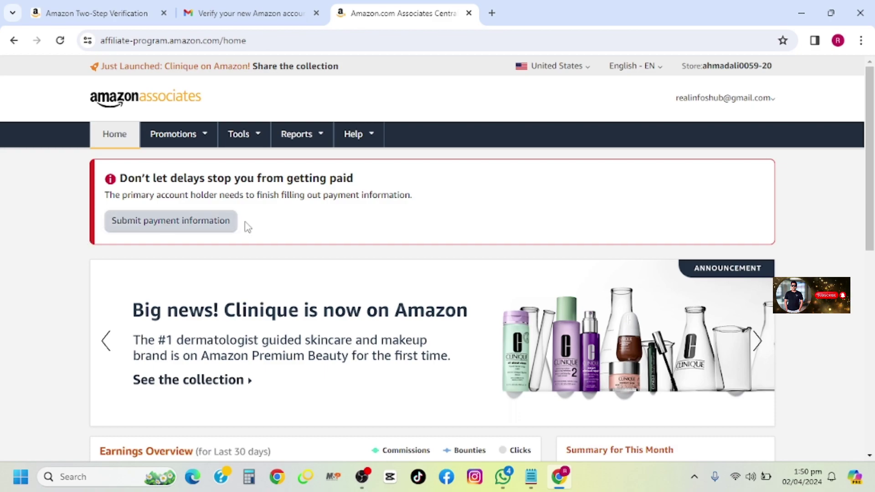
pyautogui.click(195, 223)
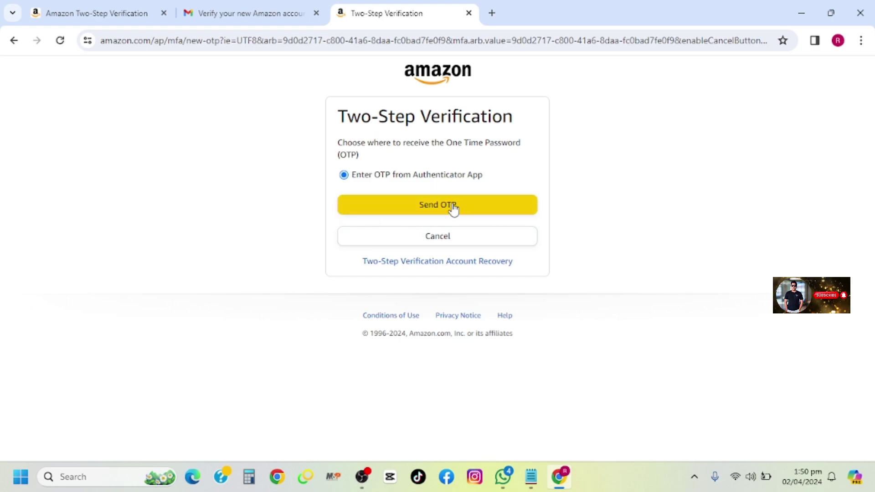
# Request the authenticator OTP, enter the verification code, and sign in to Your Payment Method
pyautogui.click(438, 208)
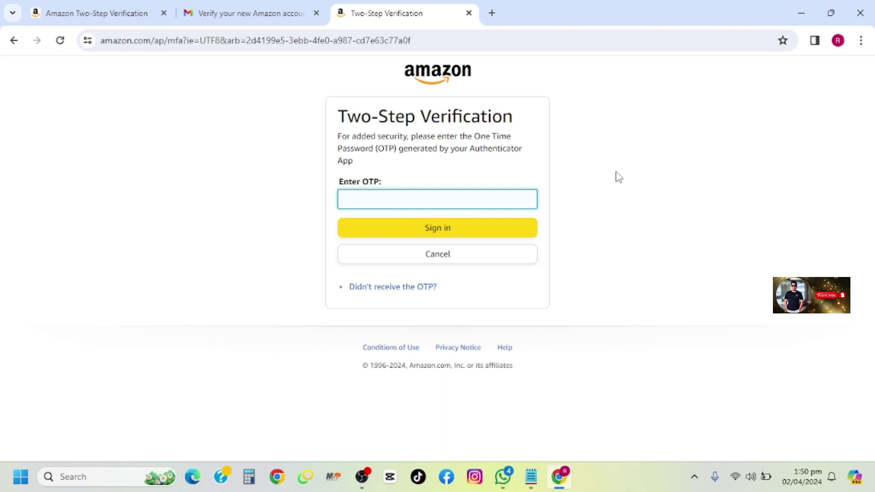
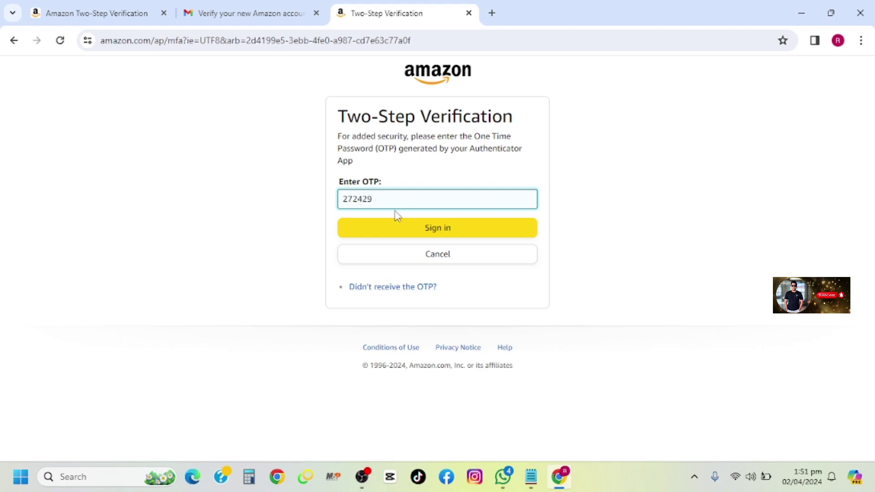
pyautogui.click(406, 234)
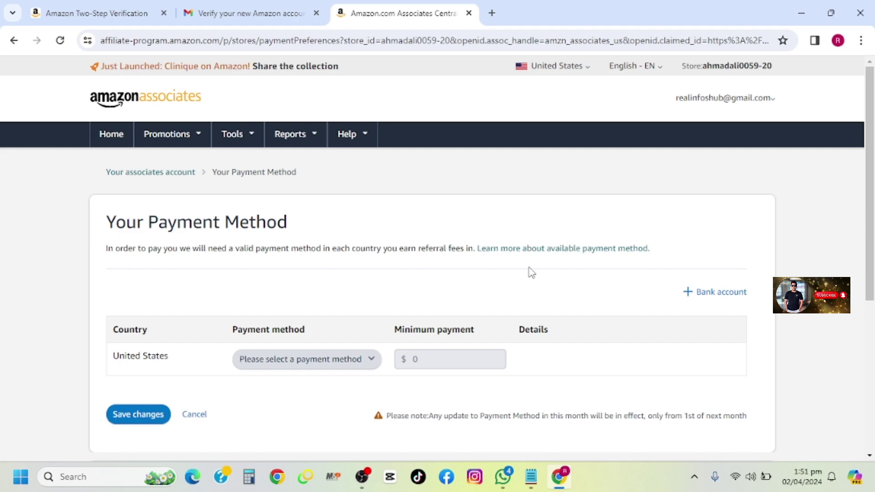
# Open bank account management via + Bank account and choose + Add a new bank account
pyautogui.scroll(-2, 531, 272)
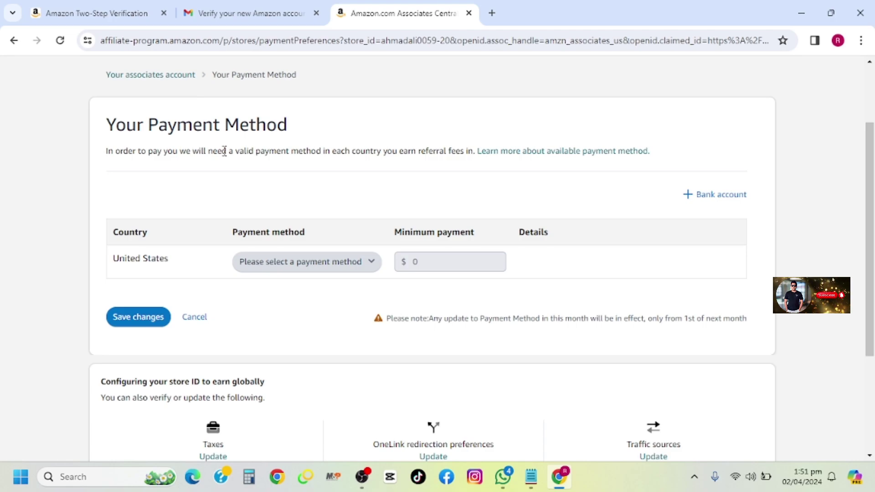
pyautogui.click(708, 195)
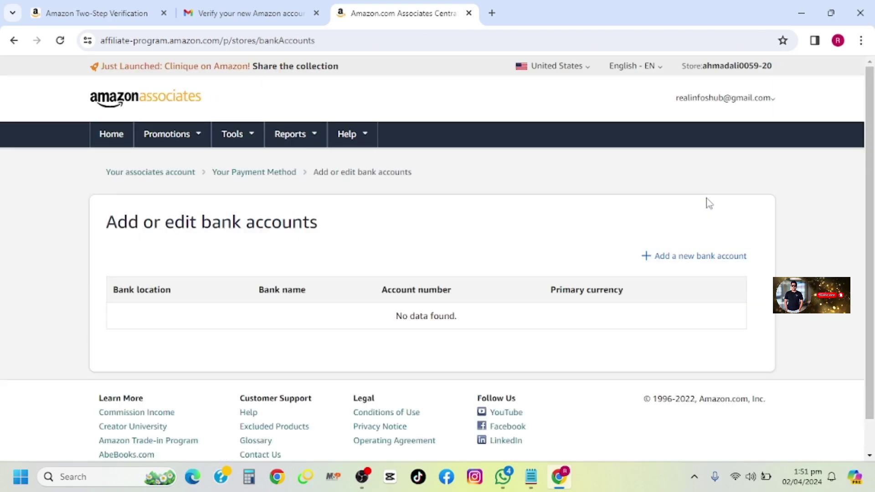
pyautogui.scroll(-1, 569, 221)
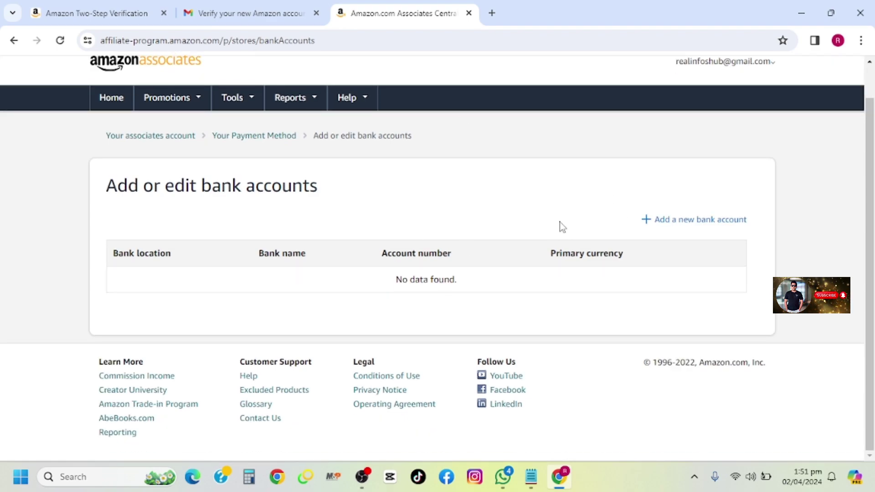
pyautogui.click(691, 220)
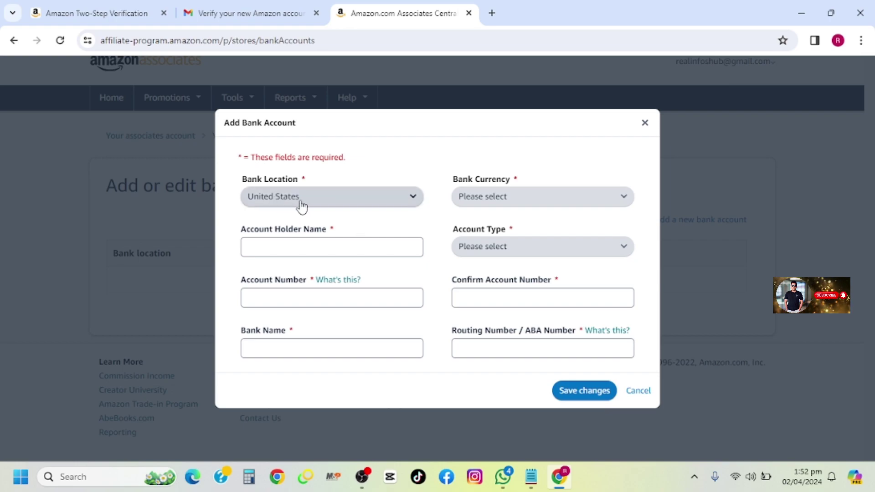
# Set Bank Currency to US Dollars and Account Type to Checking, then open Payoneer's Bank accounts
pyautogui.click(502, 203)
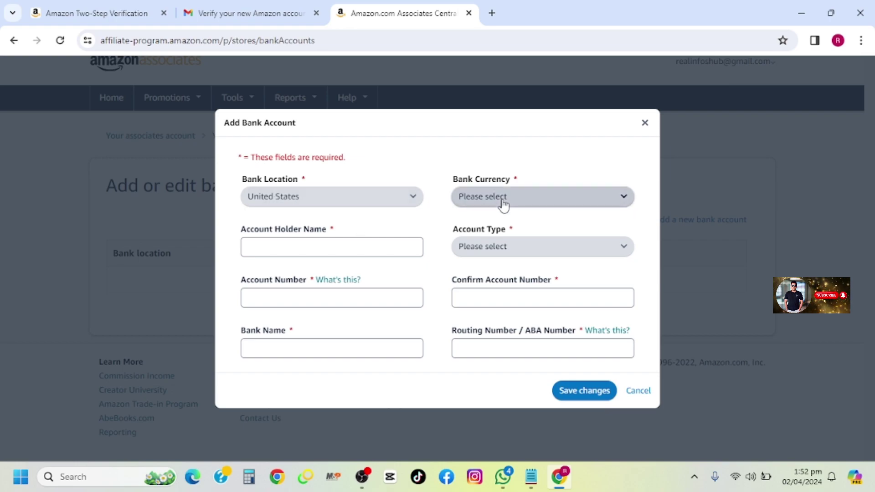
pyautogui.click(489, 201)
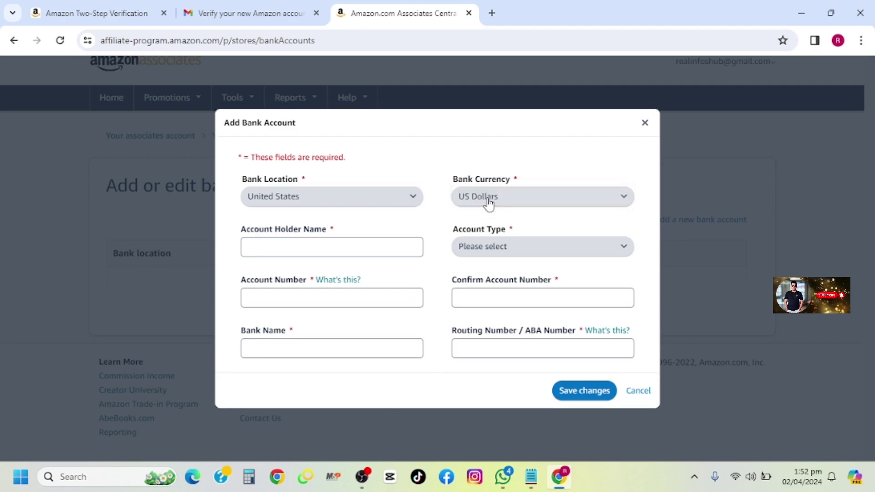
pyautogui.click(494, 258)
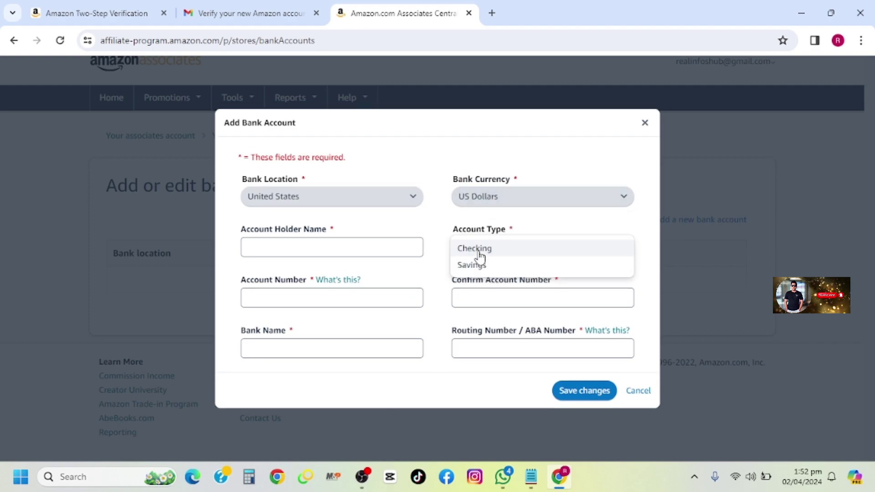
pyautogui.click(478, 253)
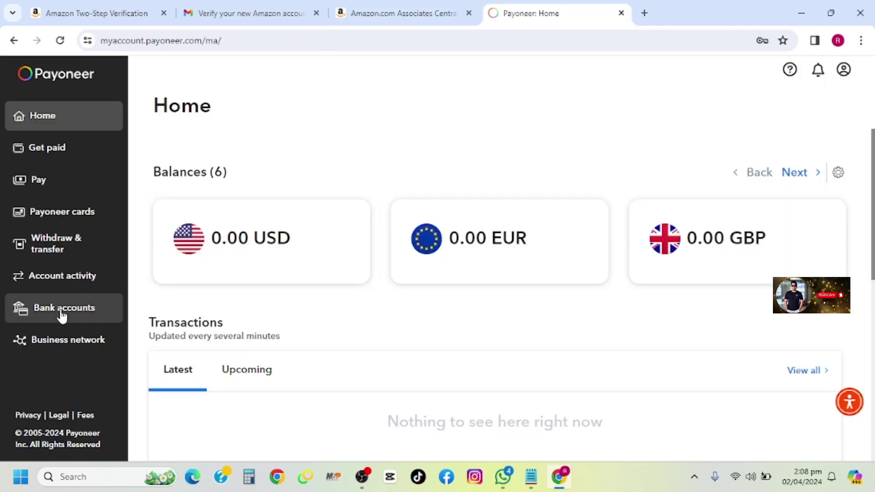
pyautogui.click(62, 313)
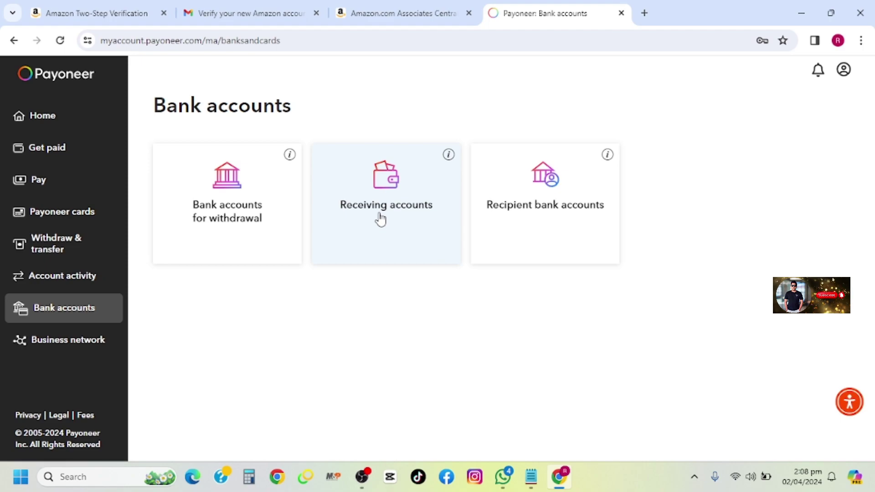
# Open Payoneer's Receiving accounts list and view the USA receiving account details
pyautogui.click(380, 219)
pyautogui.scroll(-5, 478, 279)
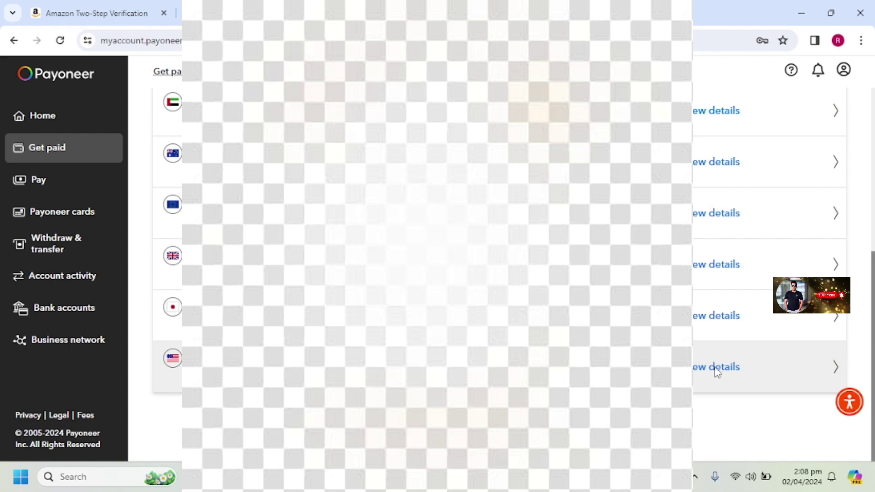
pyautogui.click(715, 369)
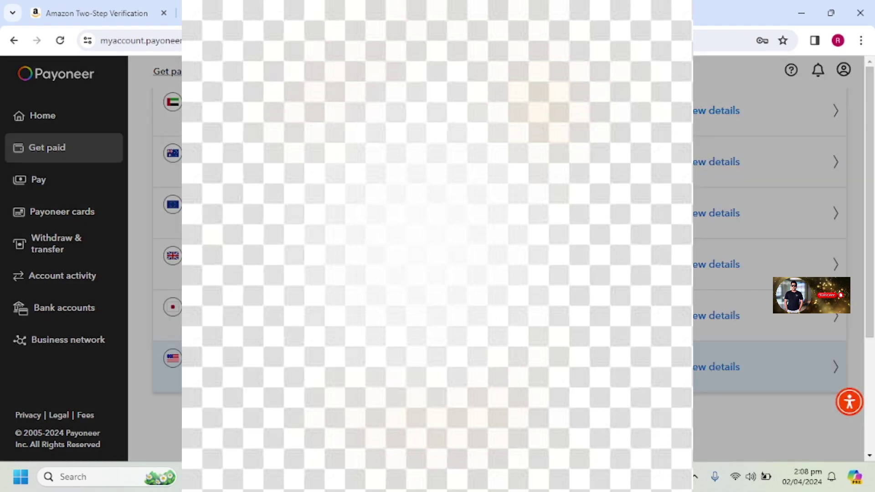
pyautogui.scroll(-5, 438, 246)
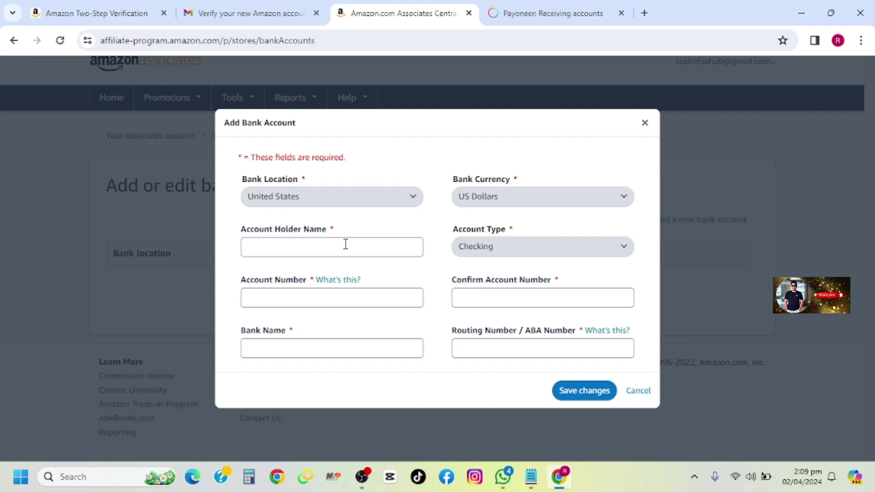
# Cancel the unfinished Add Bank Account form, go back to Associates Home, and open a new tab
pyautogui.click(637, 393)
pyautogui.click(121, 99)
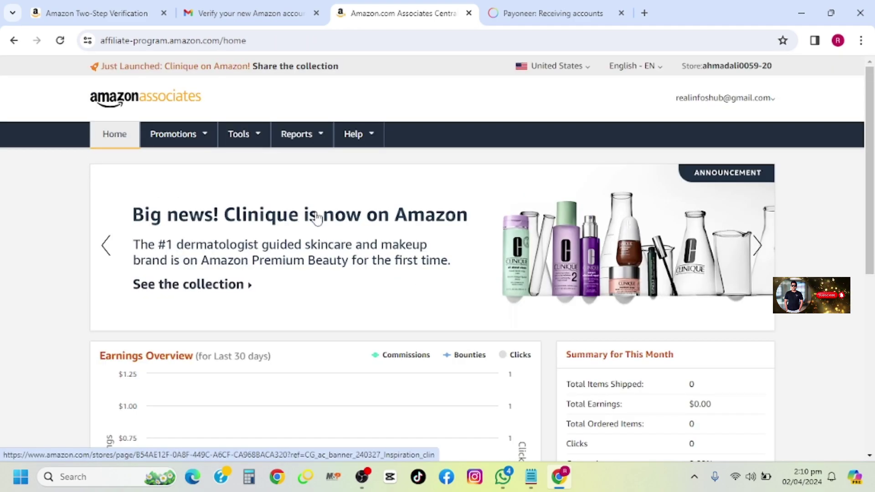
pyautogui.moveTo(139, 131)
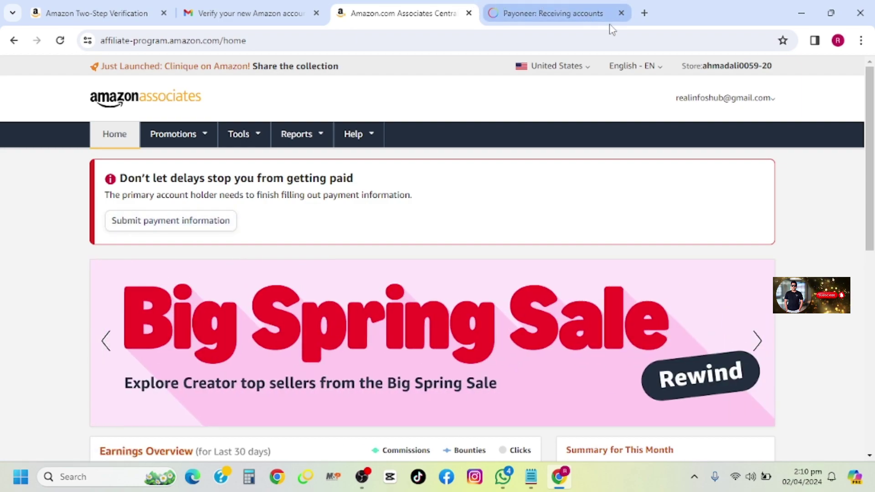
pyautogui.click(644, 14)
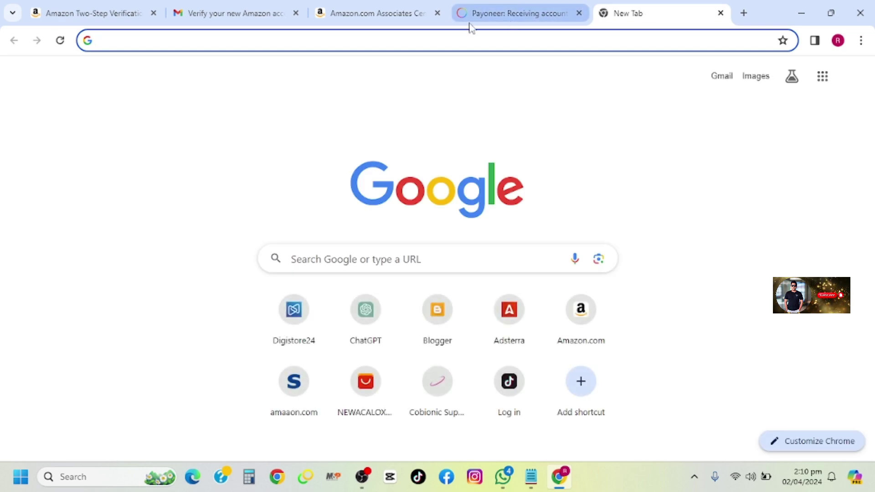
# Load amazon.com from the address-bar suggestions and scroll down through Today's Deals
pyautogui.write('amza')
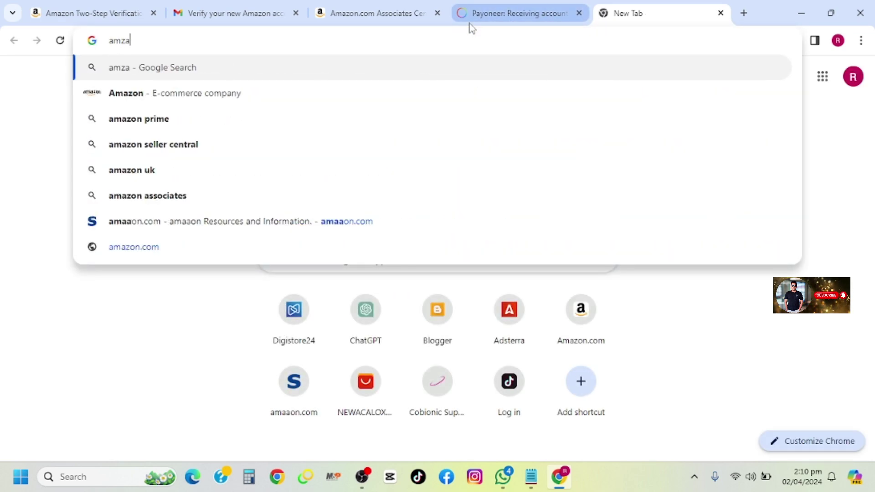
pyautogui.click(143, 249)
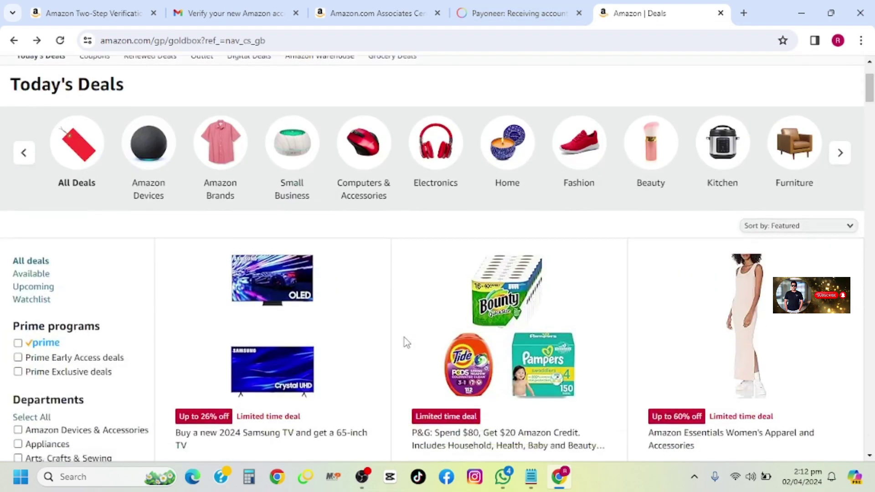
pyautogui.scroll(-9, 404, 338)
pyautogui.scroll(-6, 404, 337)
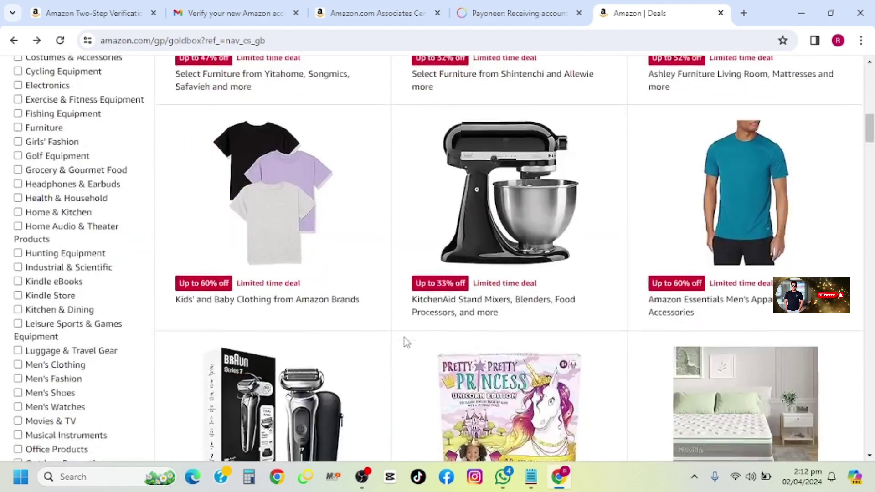